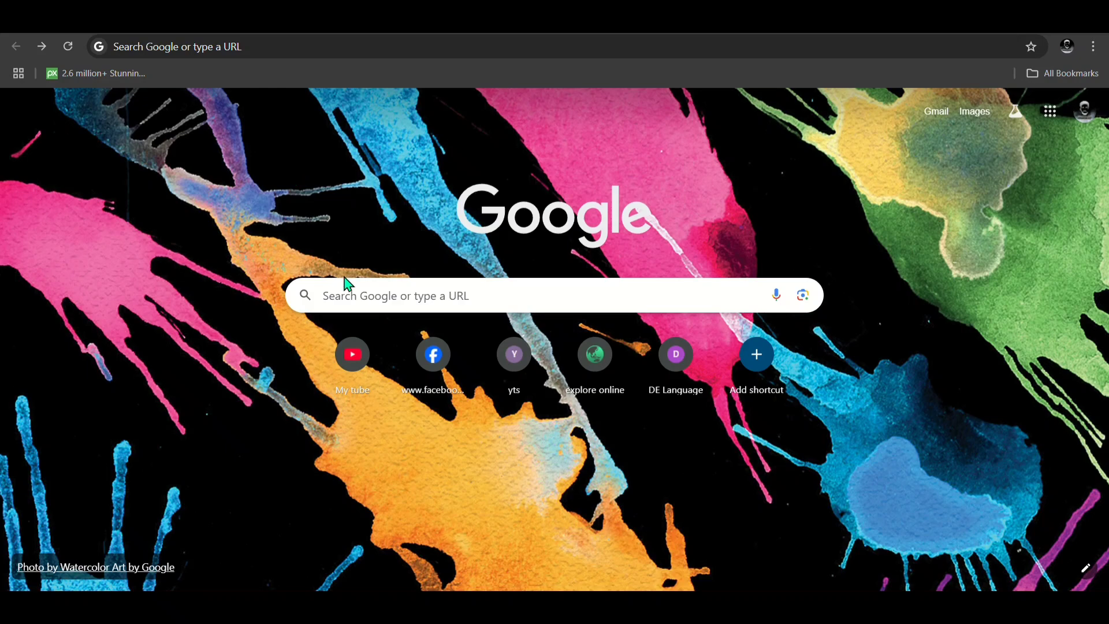
Step: Search Google for 'uni assist' using the autocomplete suggestion
left_click(354, 305)
type("uni")
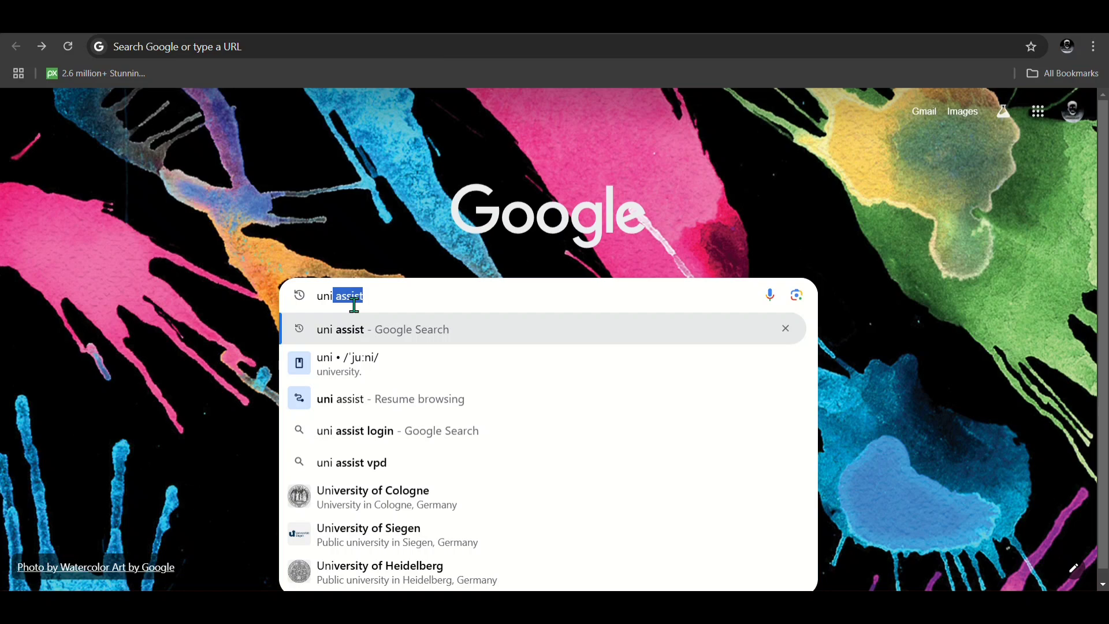
key("Return")
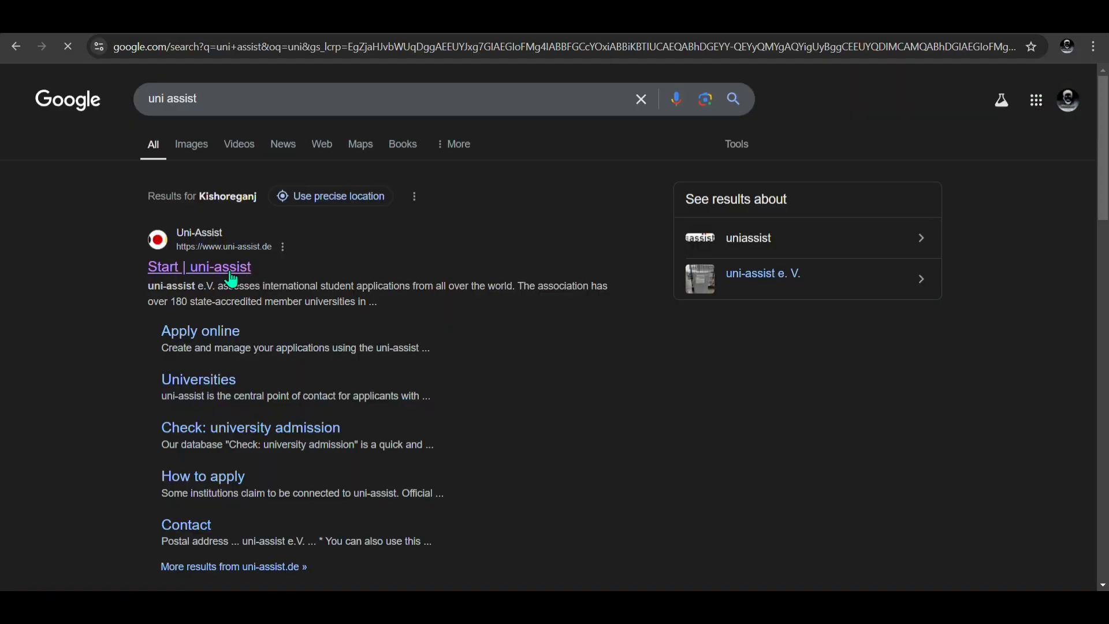
Step: Open the official uni-assist site, dismiss the Important Note, and go to 'My assist'
left_click(229, 275)
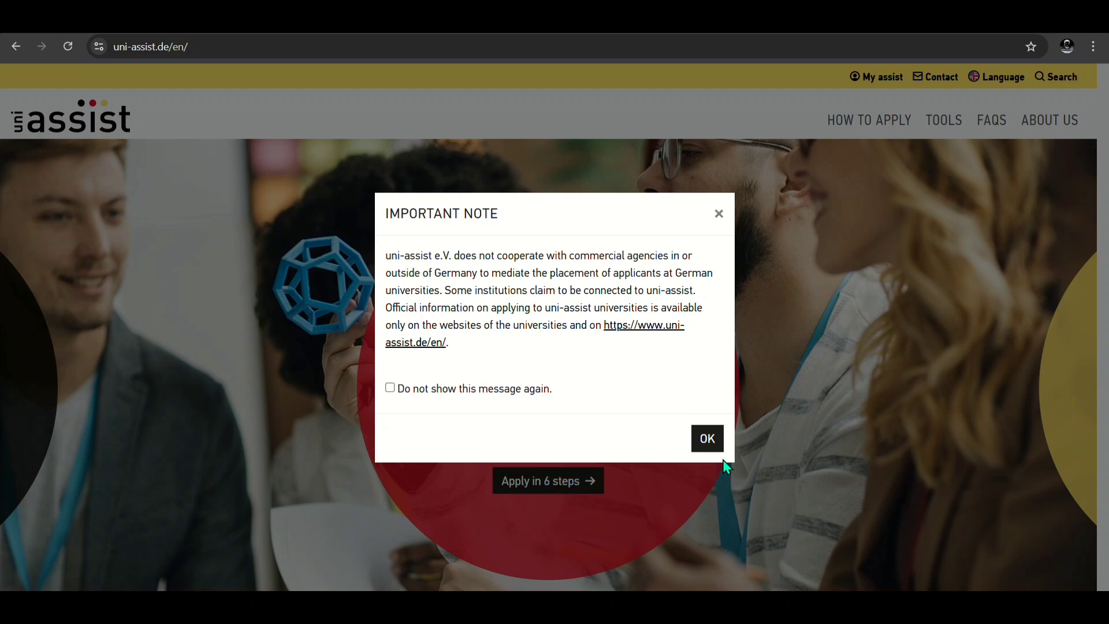
left_click(709, 437)
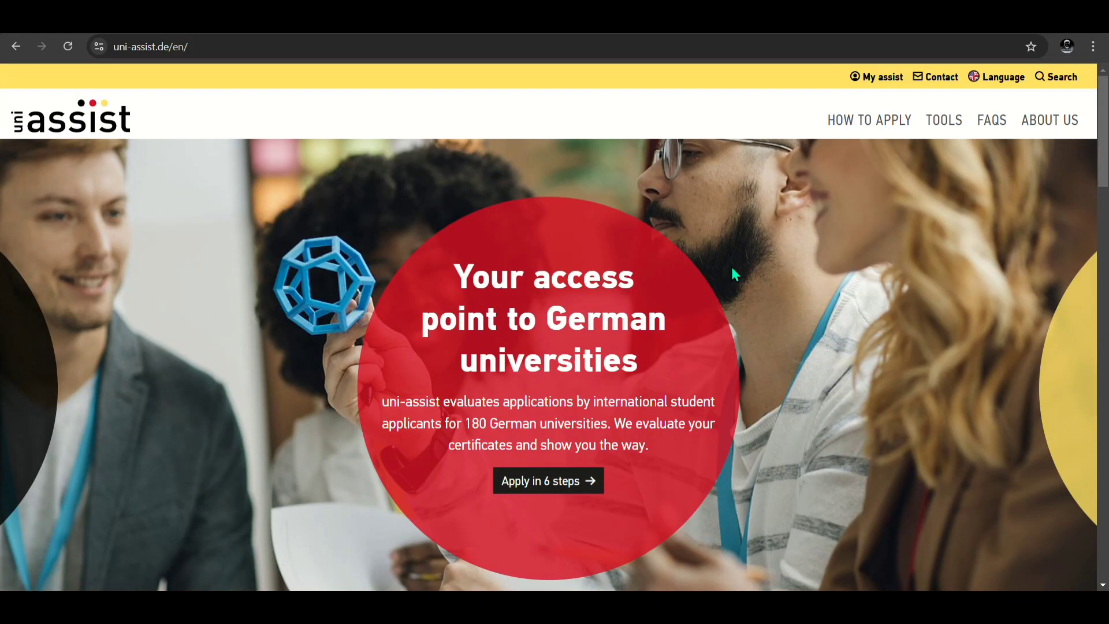
scroll(760, 424, "down", 6)
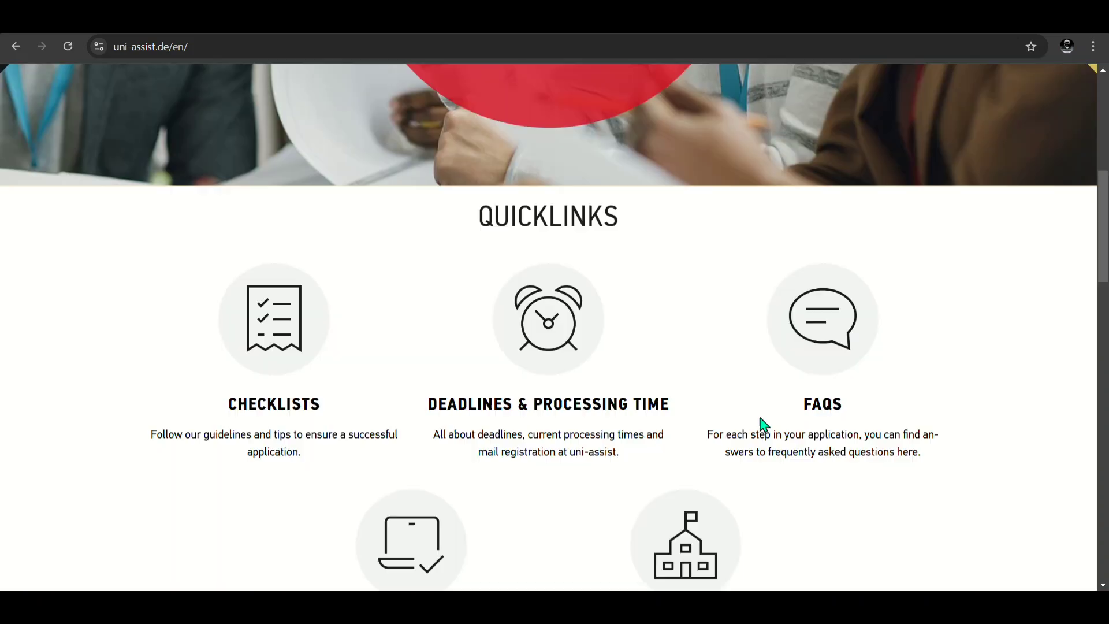
scroll(760, 423, "up", 6)
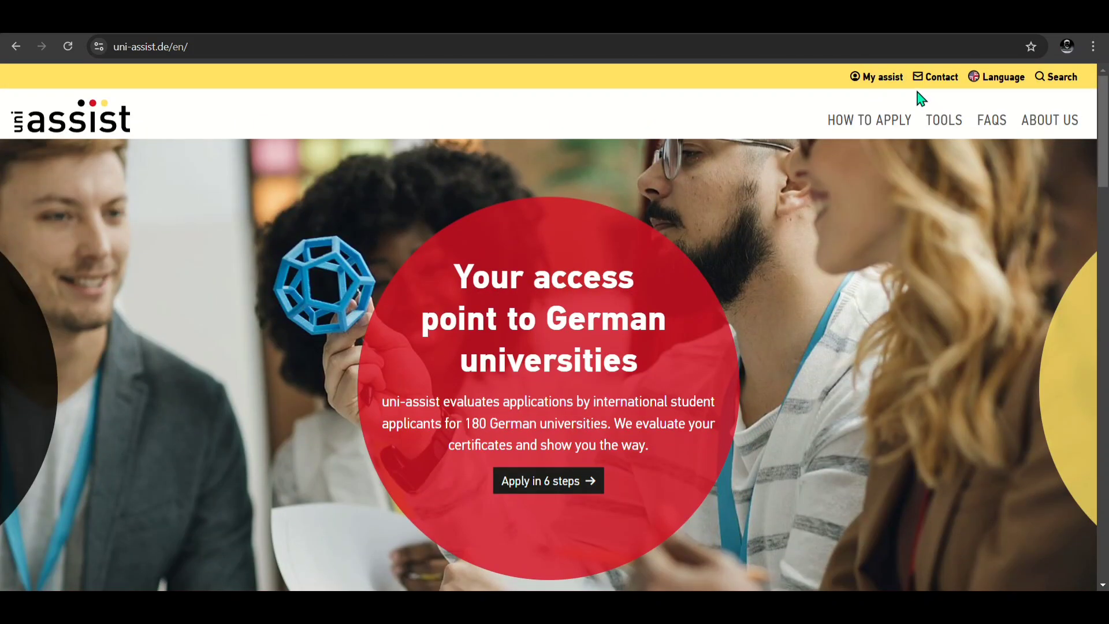
left_click(880, 90)
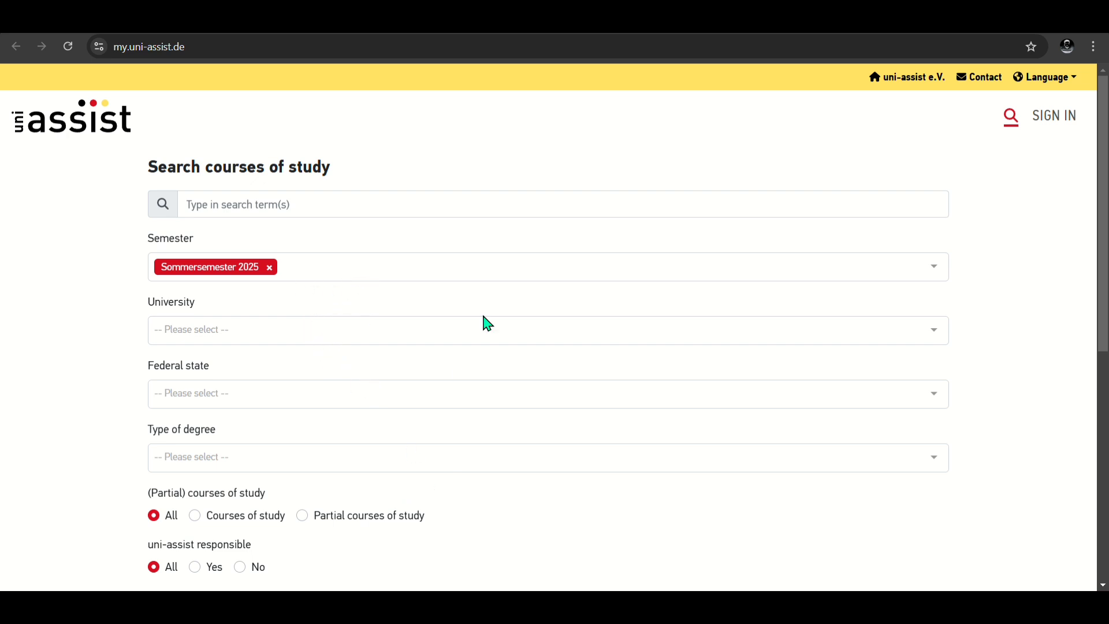
Step: Go from the Search courses of study page to the uni-assist sign-in page
scroll(513, 289, "down", 3)
scroll(513, 289, "up", 1)
scroll(518, 290, "up", 3)
left_click(1060, 129)
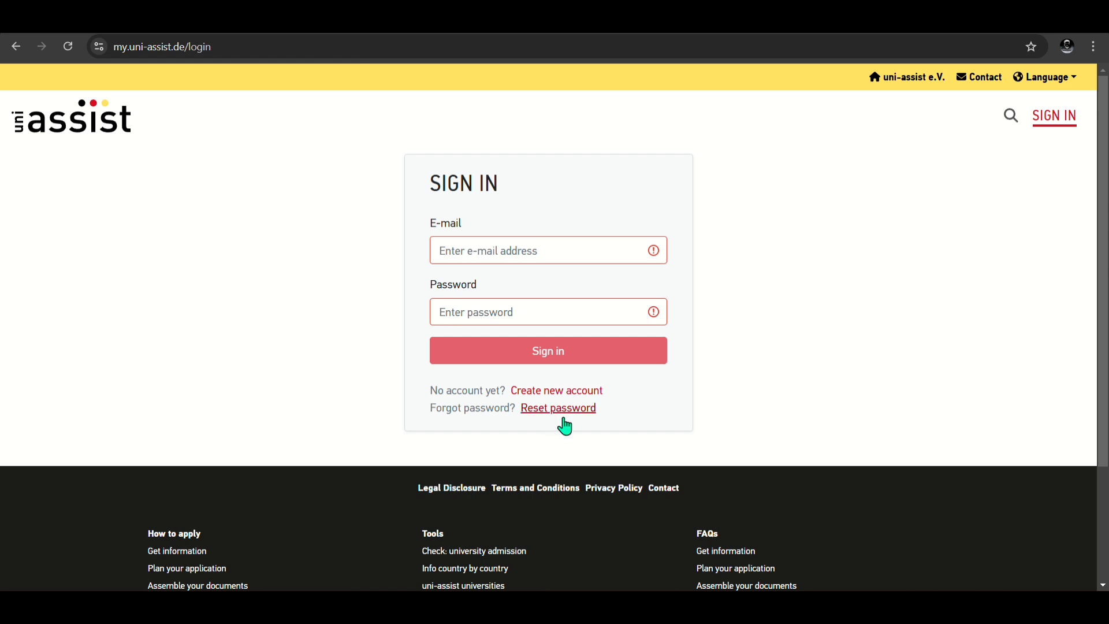
Step: Open the Create New Account form and enter the account e-mail address
left_click(595, 396)
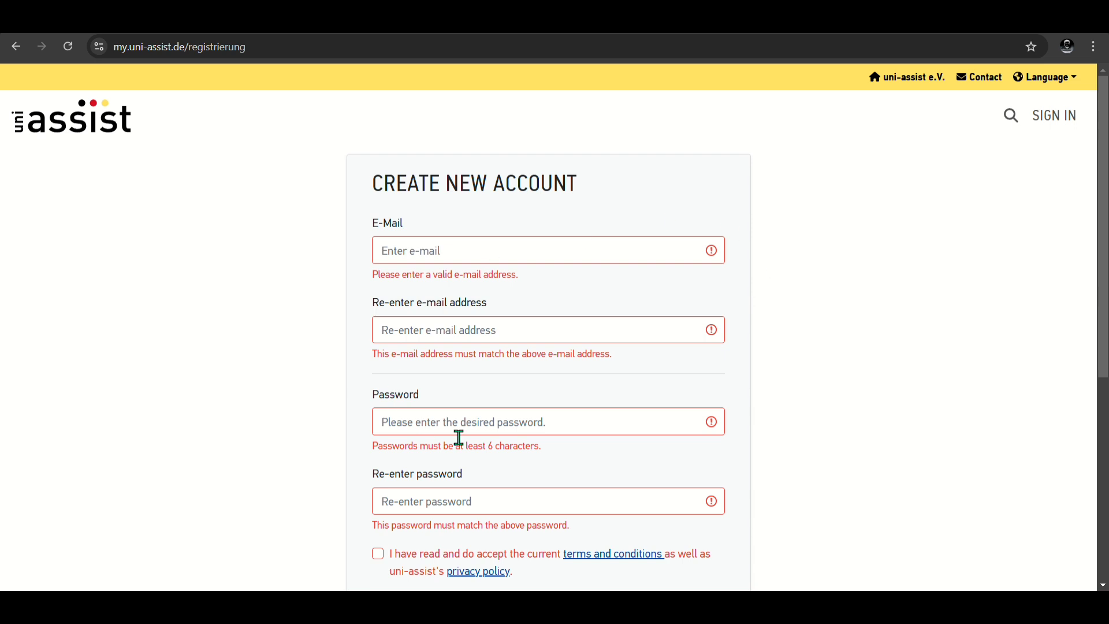
scroll(586, 414, "down", 2)
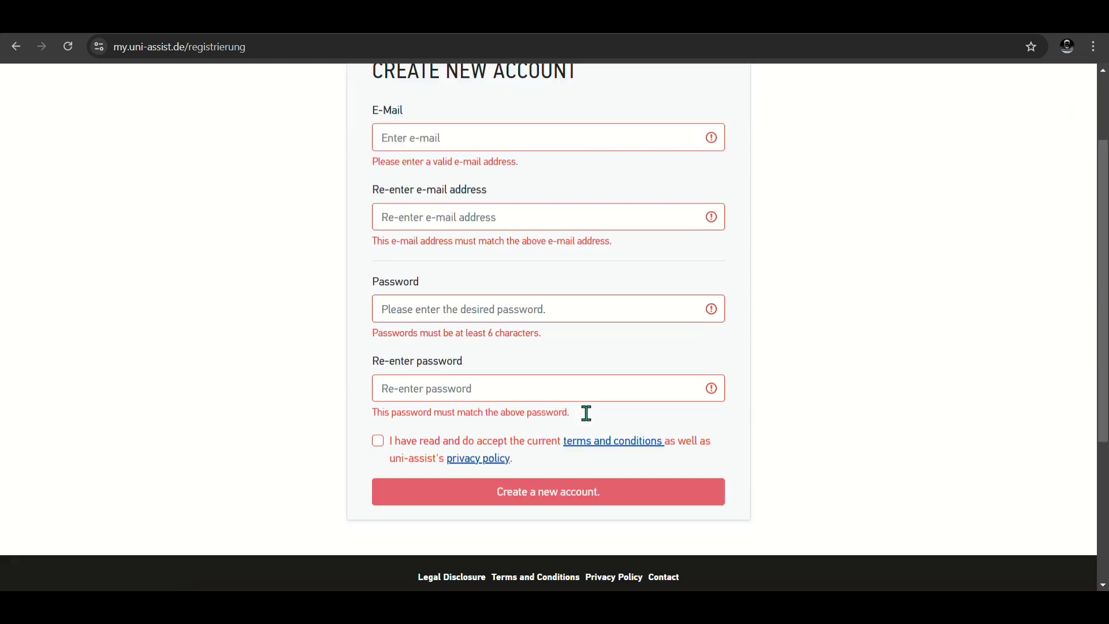
scroll(586, 414, "up", 2)
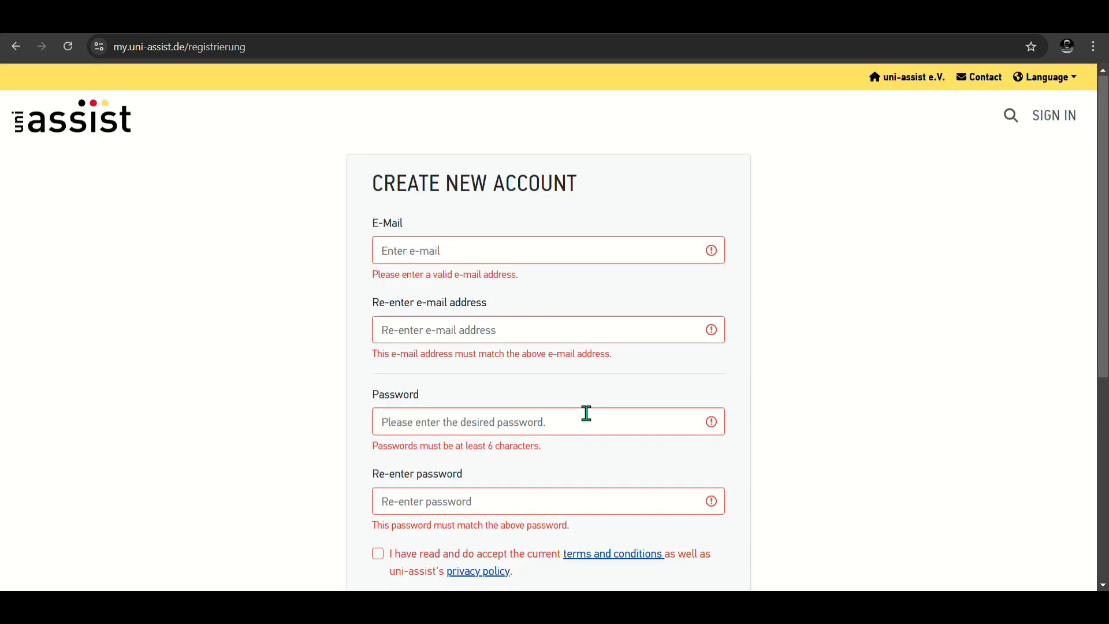
left_click(509, 256)
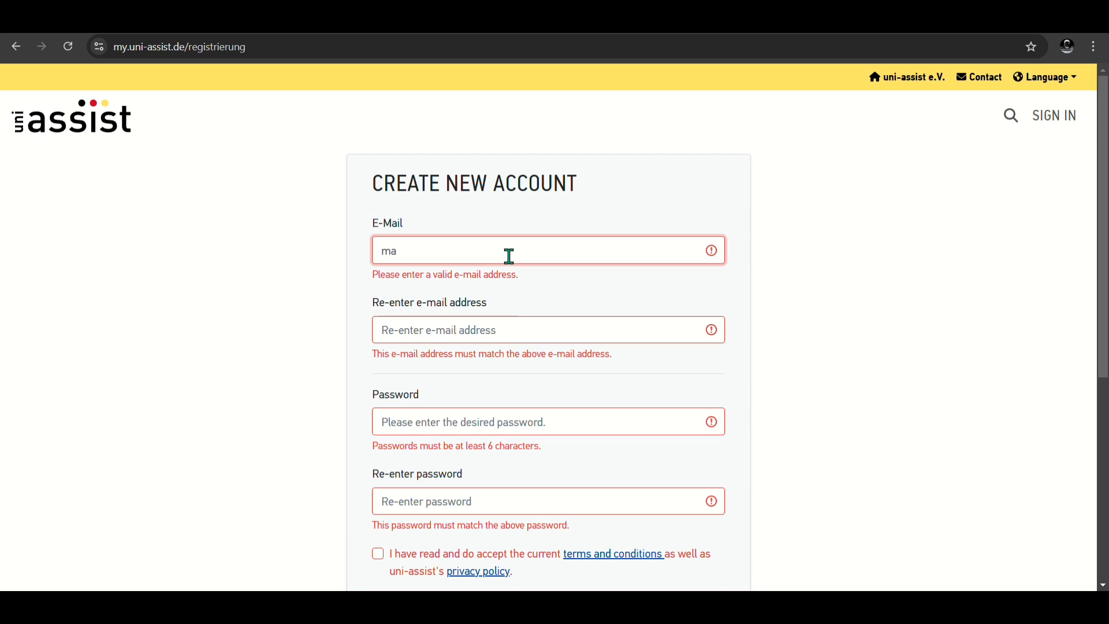
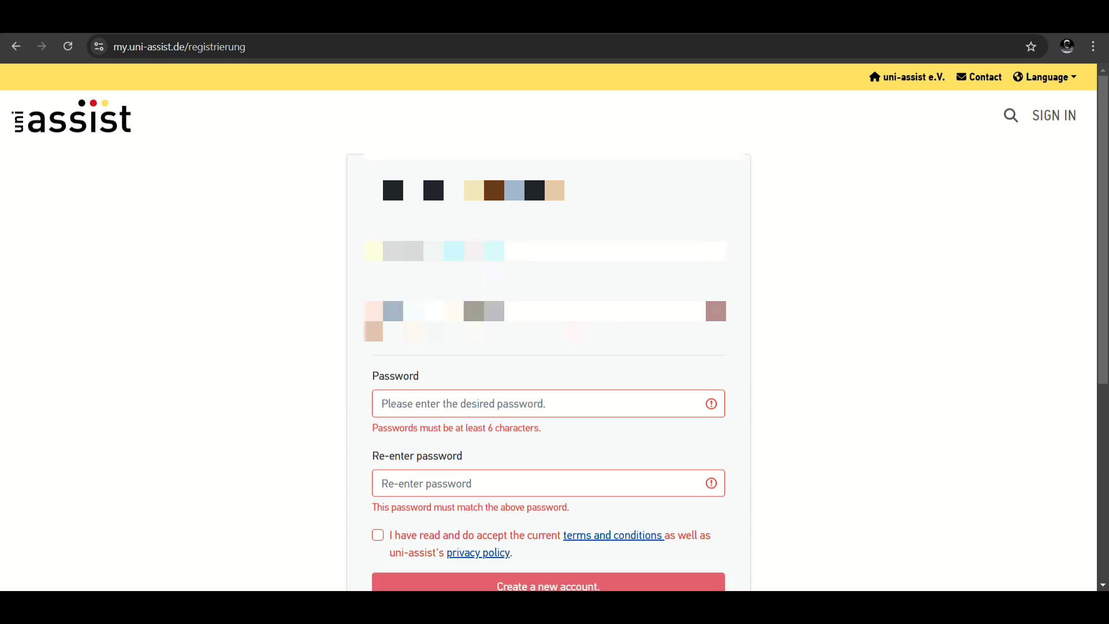
Step: Copy the e-mail address into the 'Re-enter e-mail address' field
key("ctrl+a")
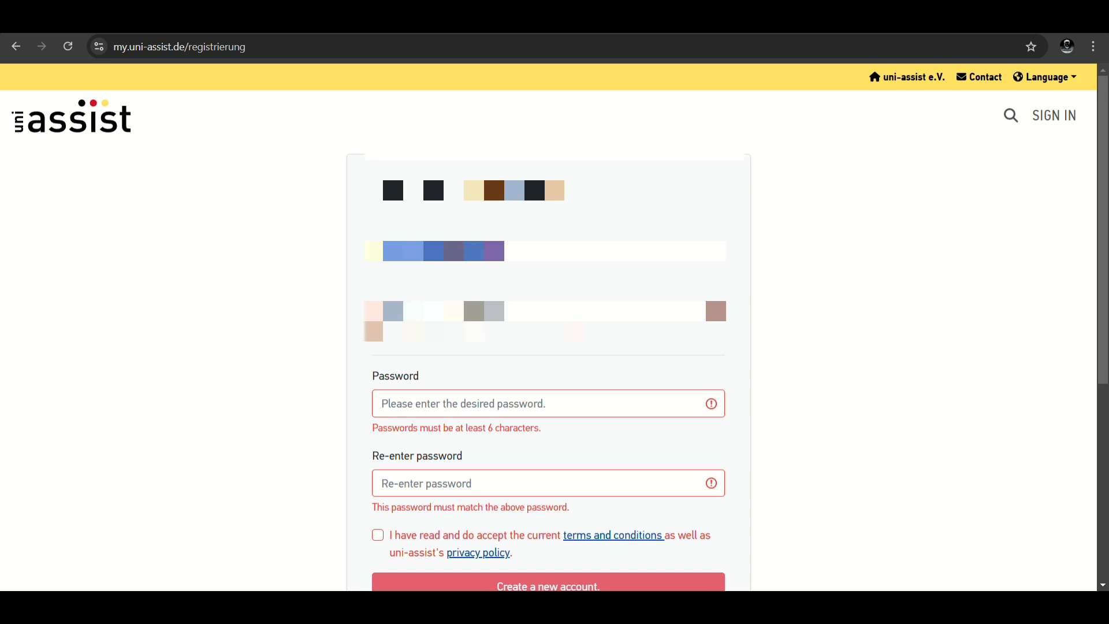
right_click(433, 254)
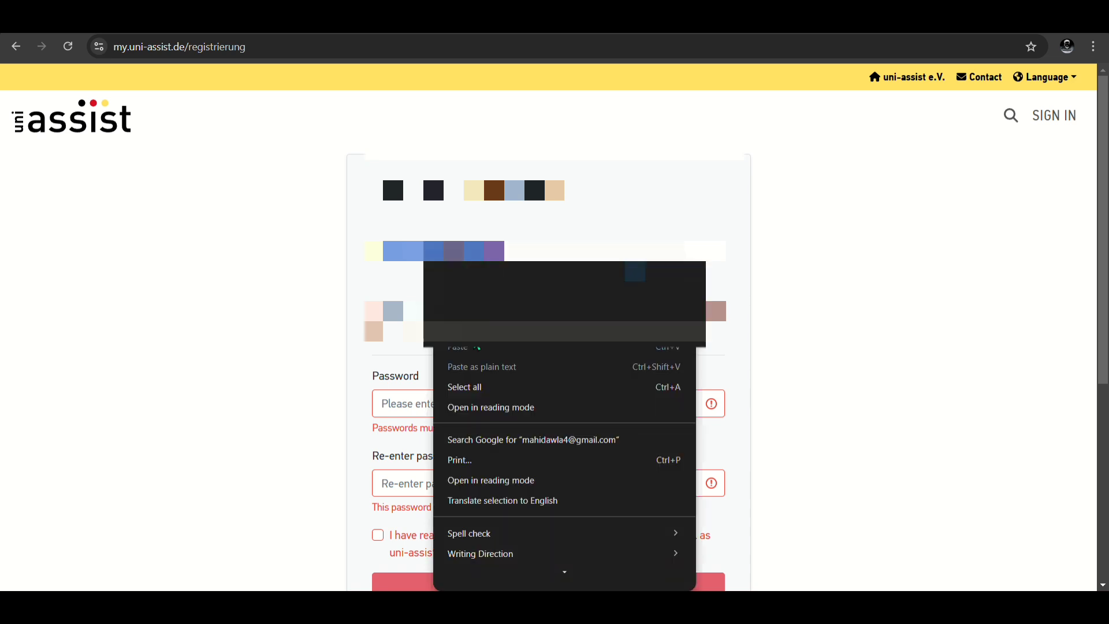
left_click(470, 330)
left_click(468, 315)
right_click(468, 315)
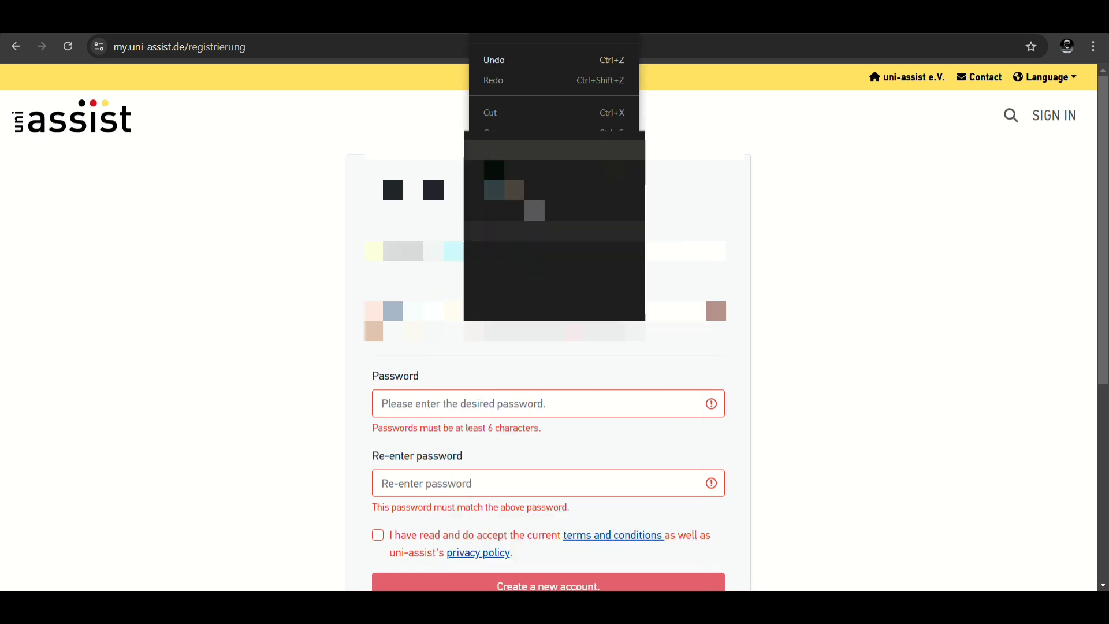
left_click(494, 153)
scroll(203, 460, "down", 1)
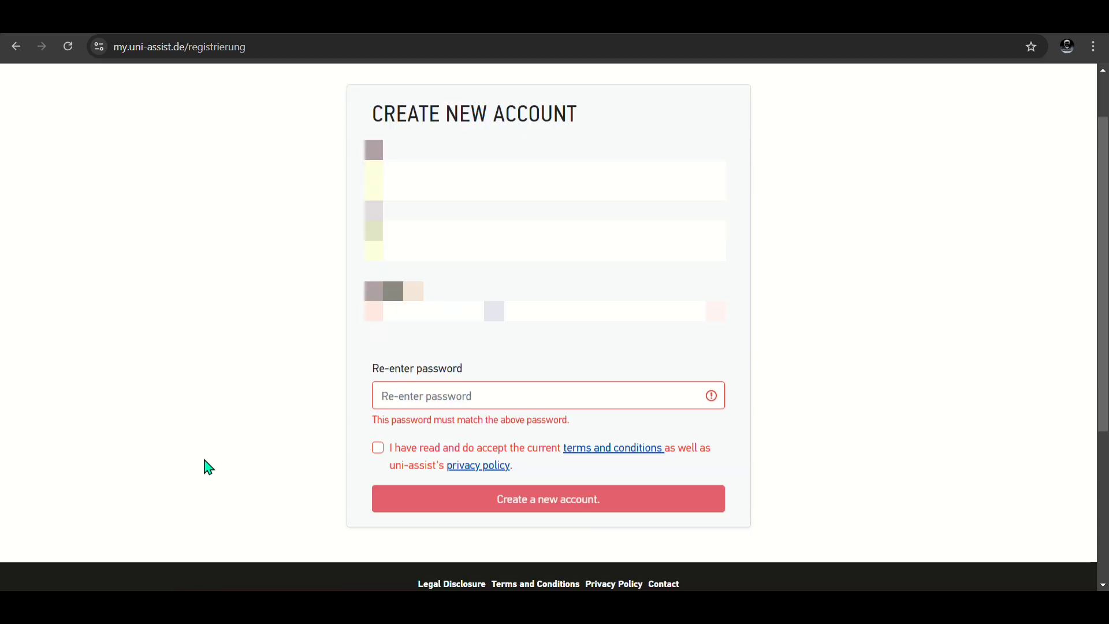
scroll(223, 458, "up", 1)
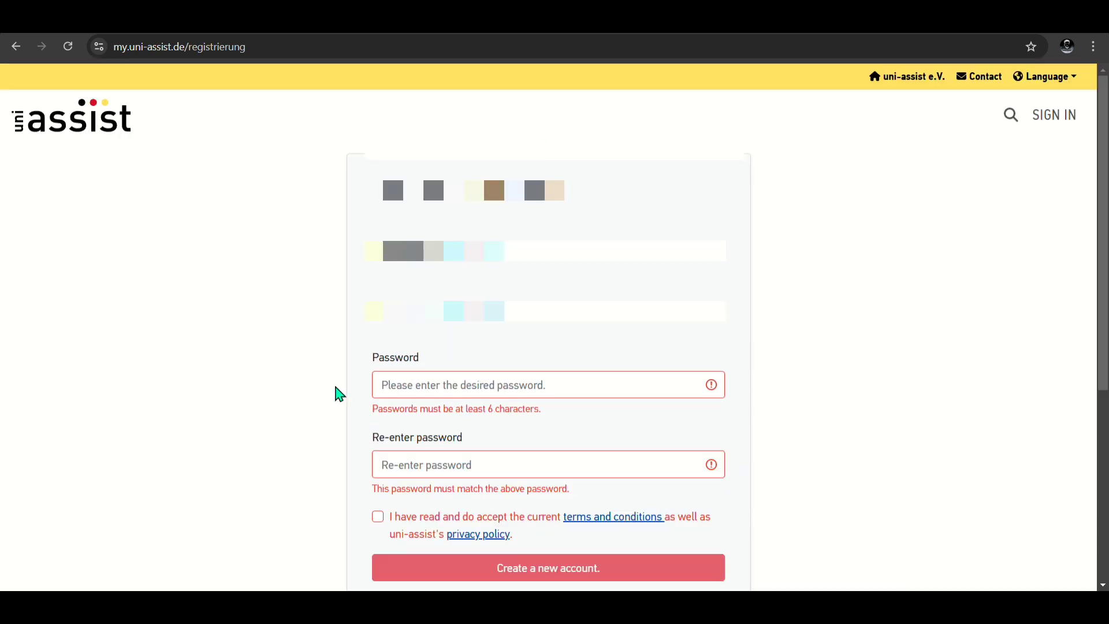
Step: Enter and repeat the account password, accept the terms, and submit the registration
left_click(494, 388)
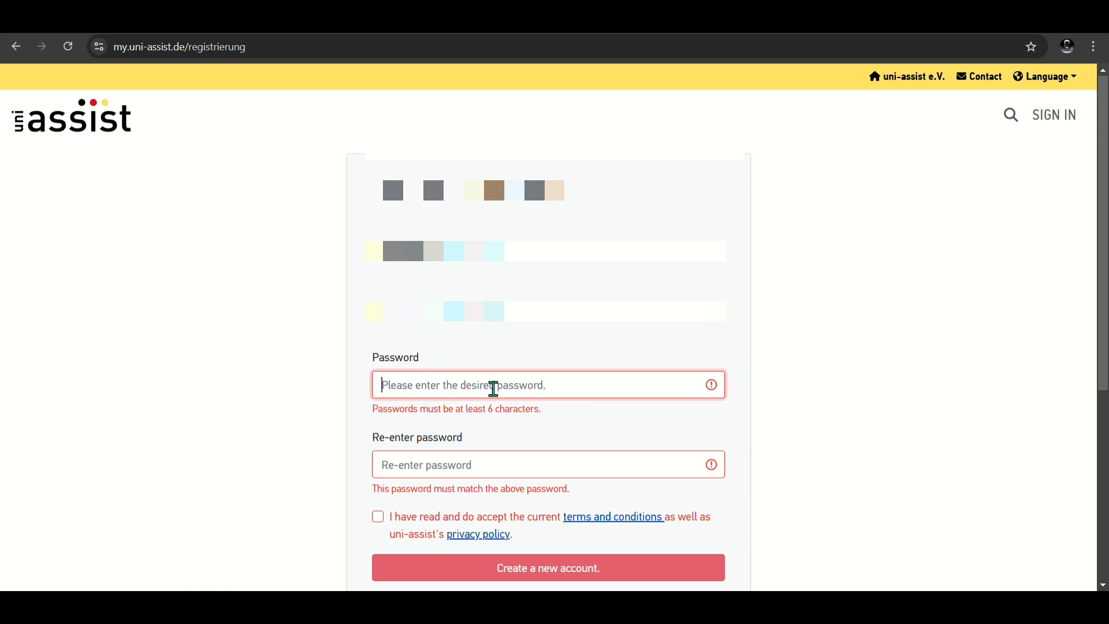
type("••••")
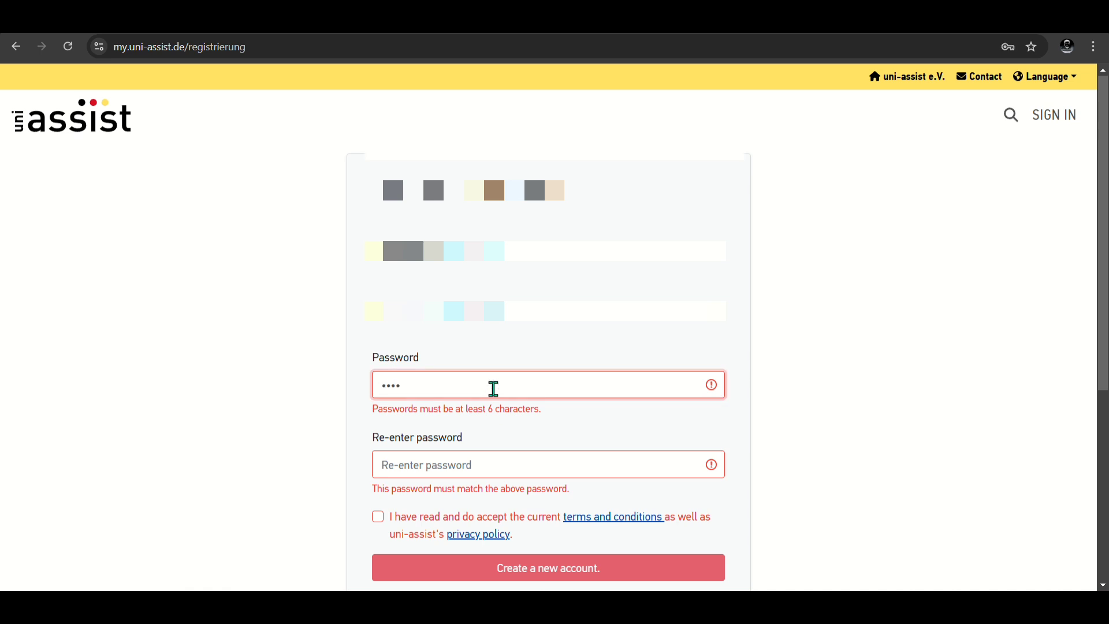
type("••••••")
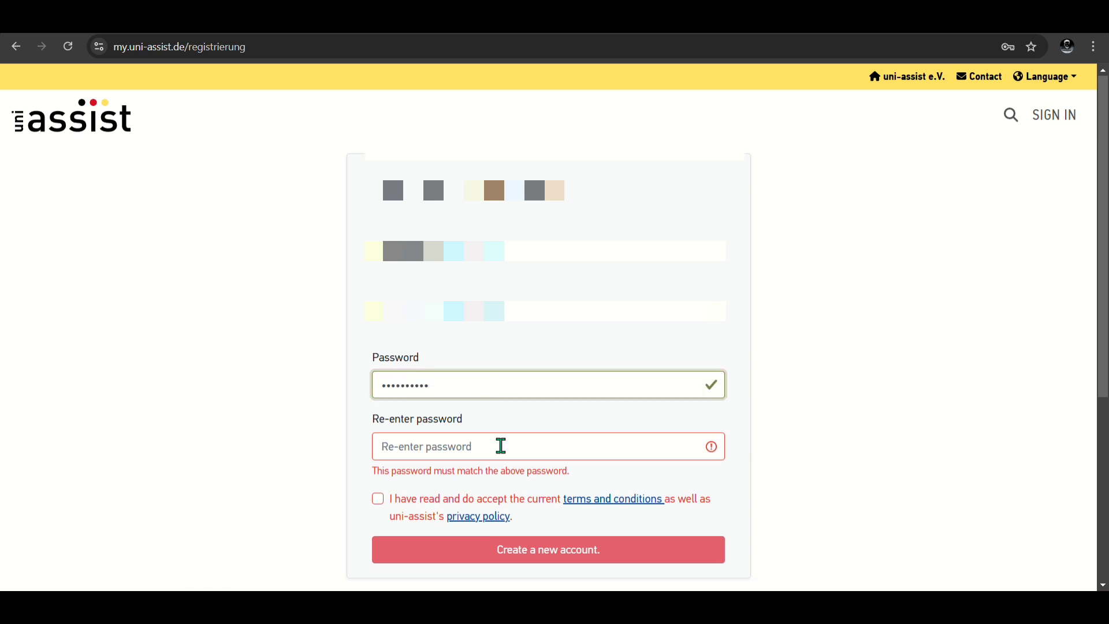
left_click(501, 449)
type("••••••")
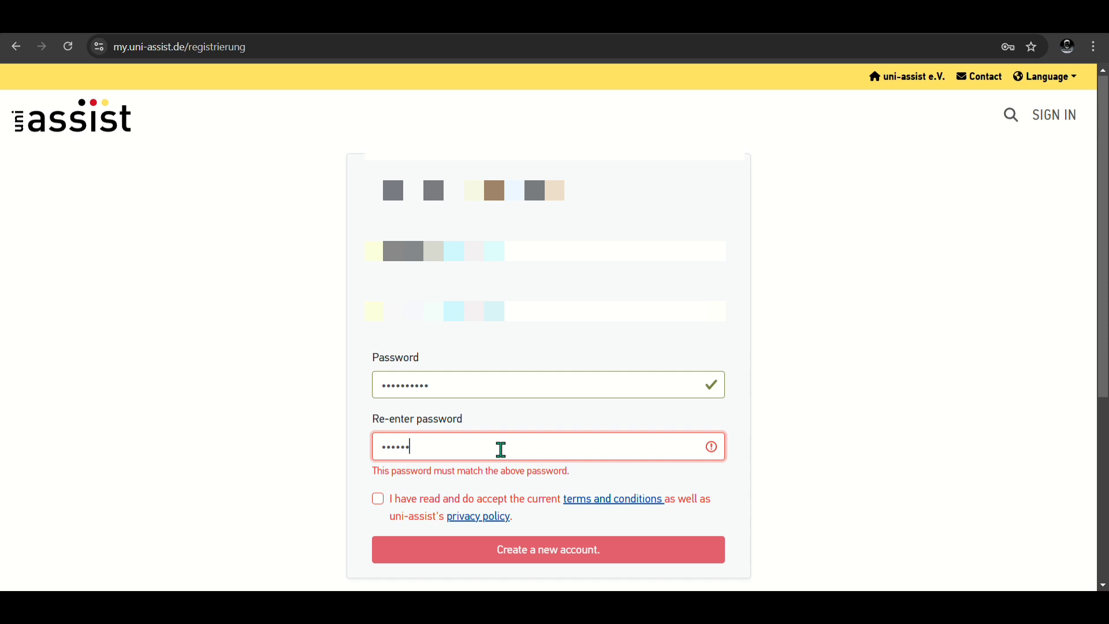
type("••••")
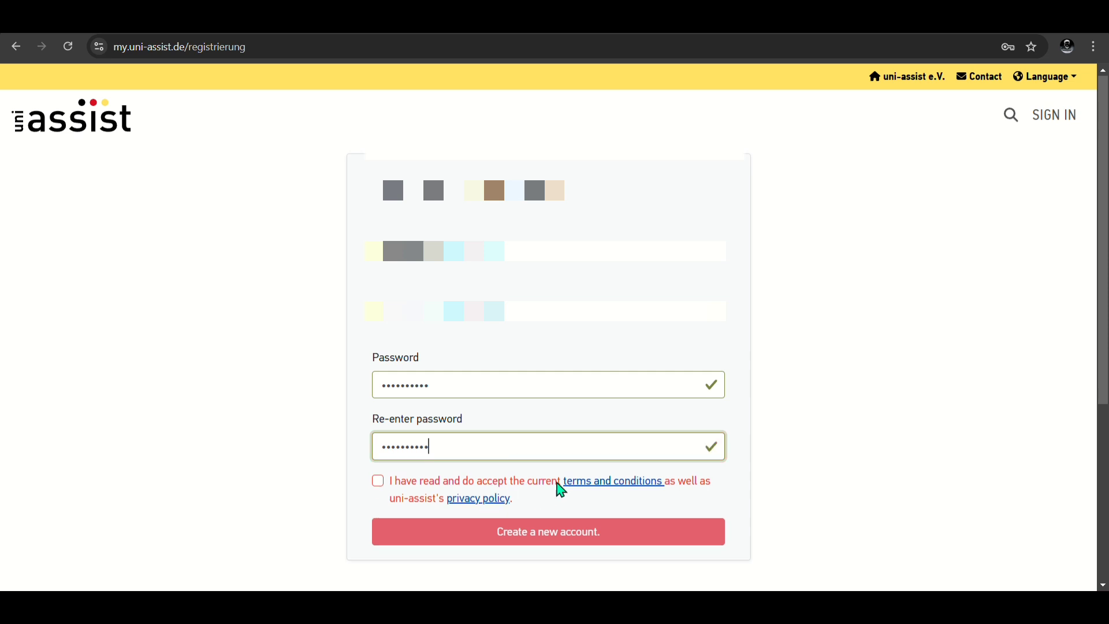
left_click(387, 494)
scroll(388, 492, "down", 2)
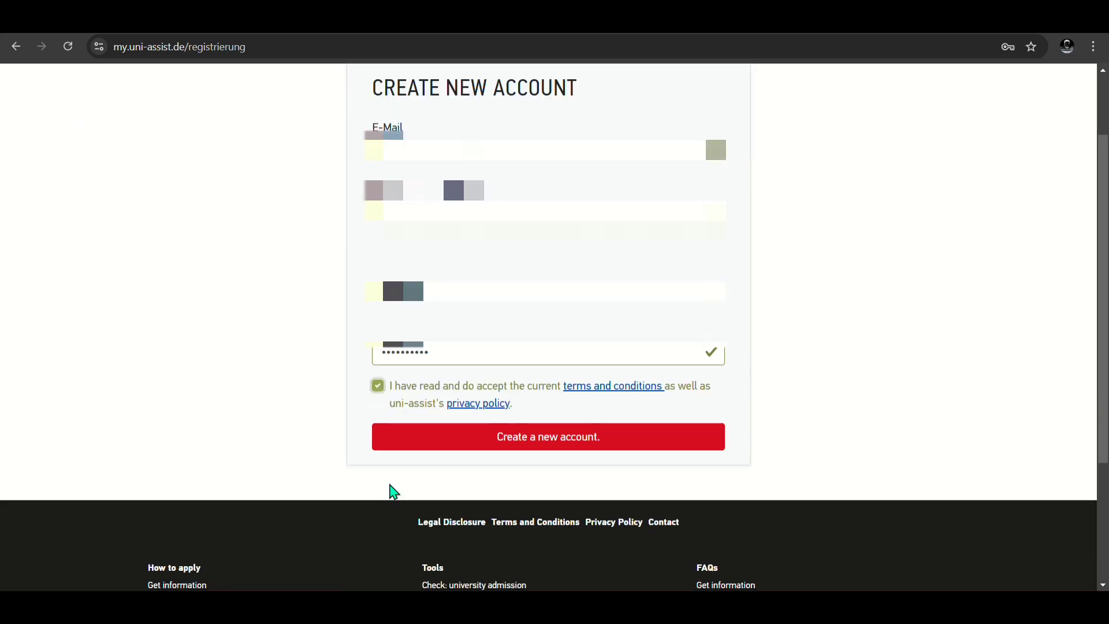
scroll(516, 447, "up", 1)
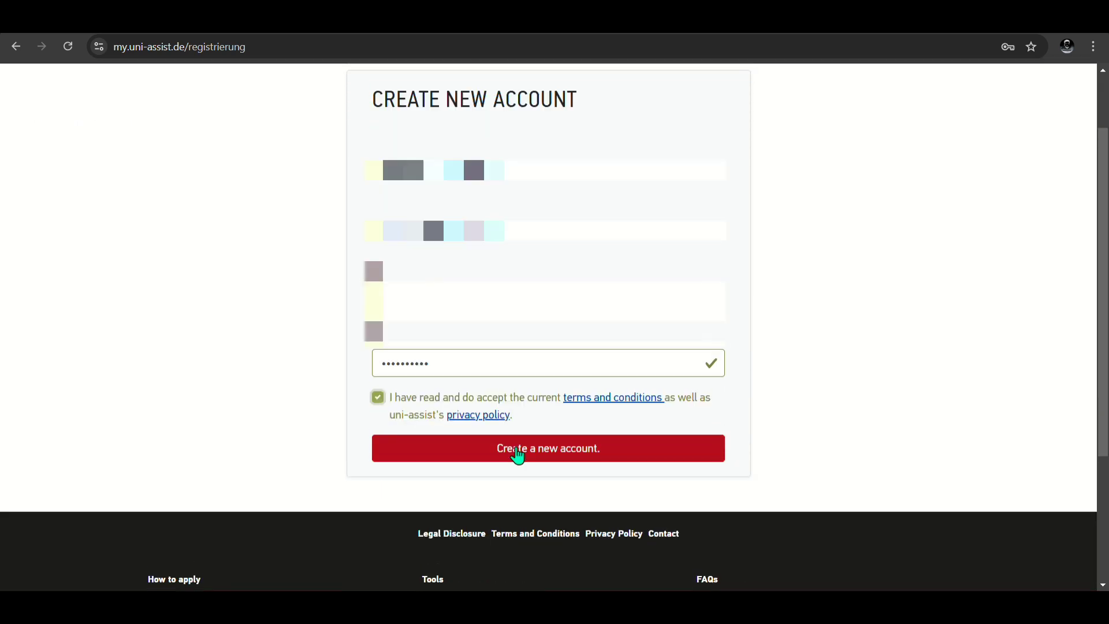
left_click(519, 453)
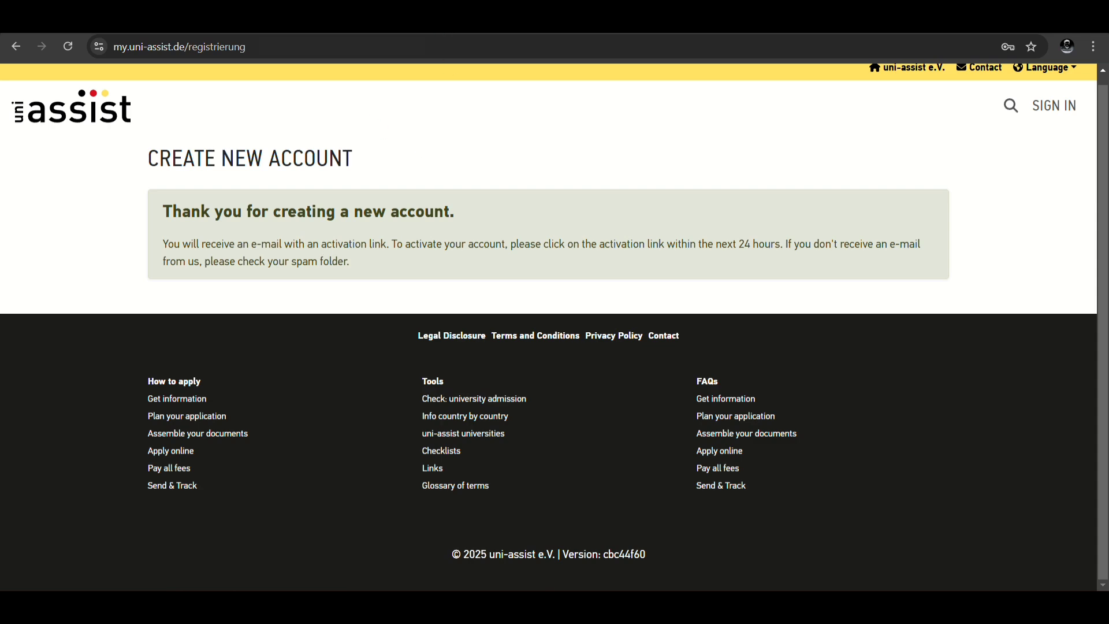
Step: Open the uni-assist 'Your account activation' e-mail in Gmail and follow its activation link
left_click(259, 20)
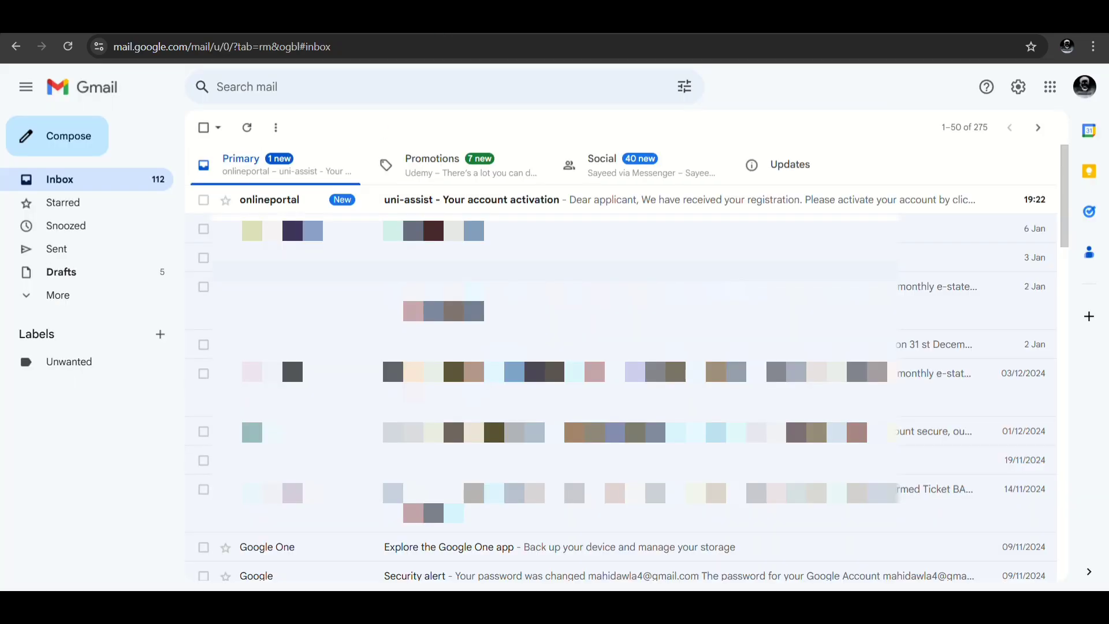
left_click(433, 196)
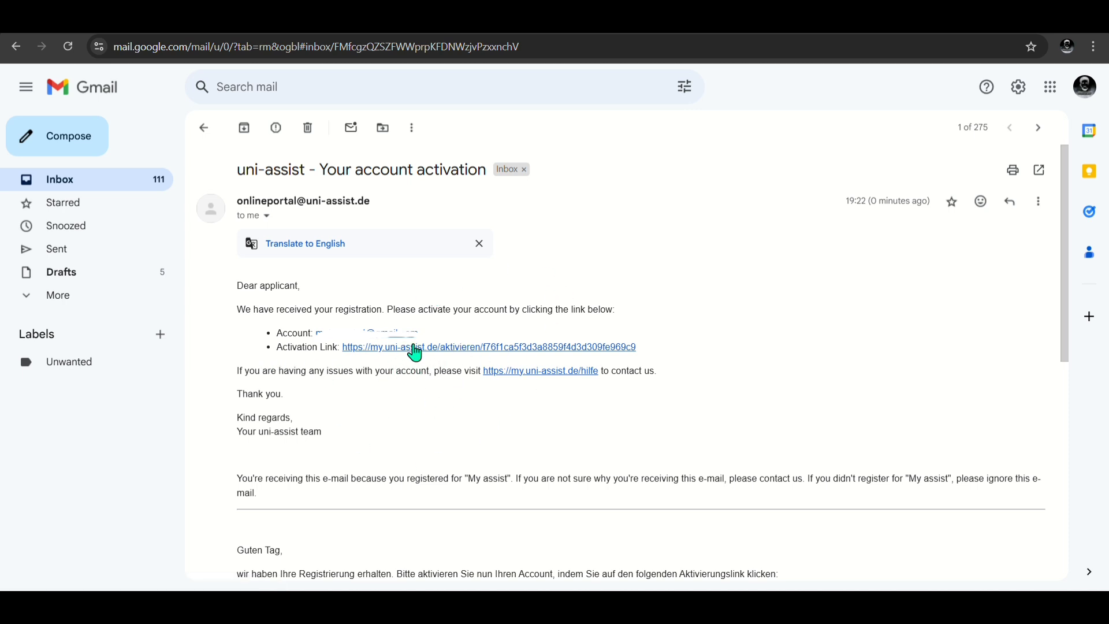
left_click(477, 353)
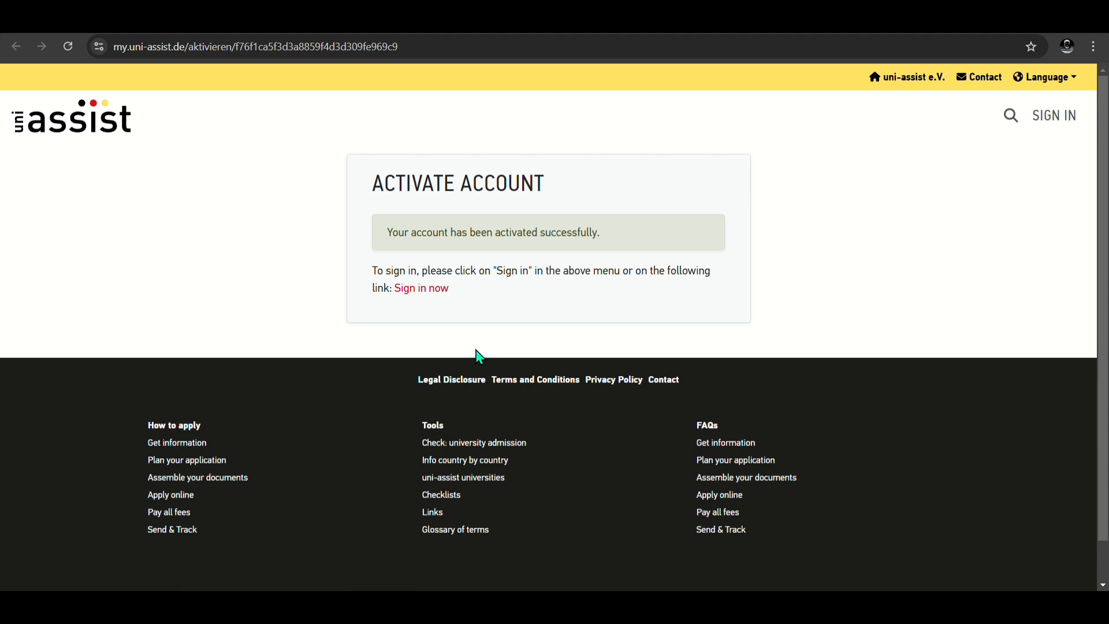
Step: Follow 'Sign in now' from the Activate Account page to the login form
left_click(429, 292)
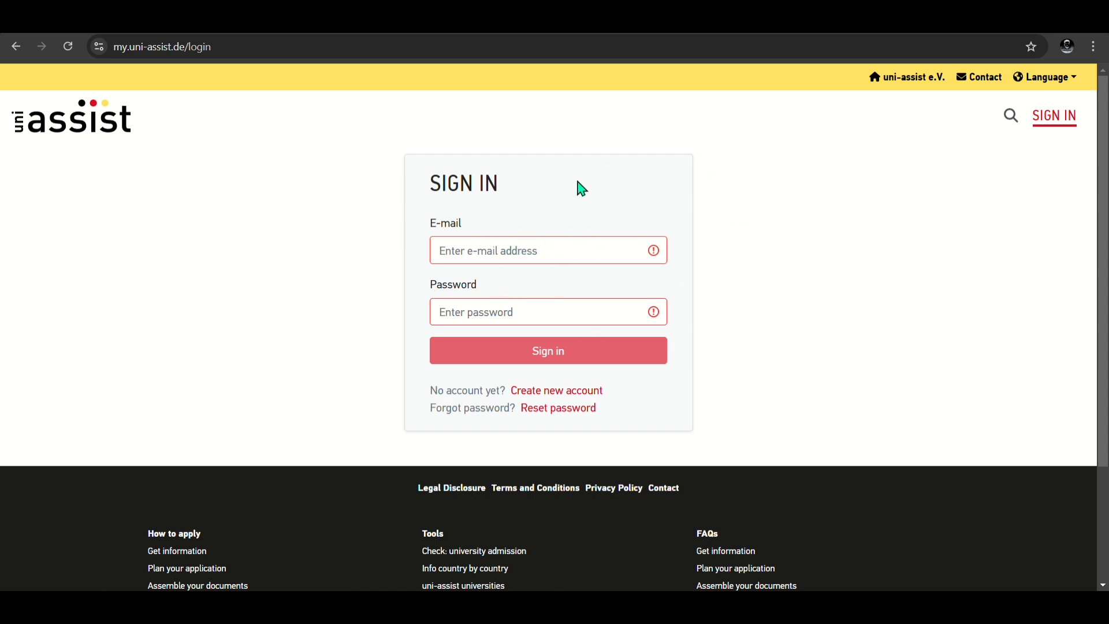
Step: Sign in to uni-assist with the account e-mail address and password
left_click(580, 250)
type("m")
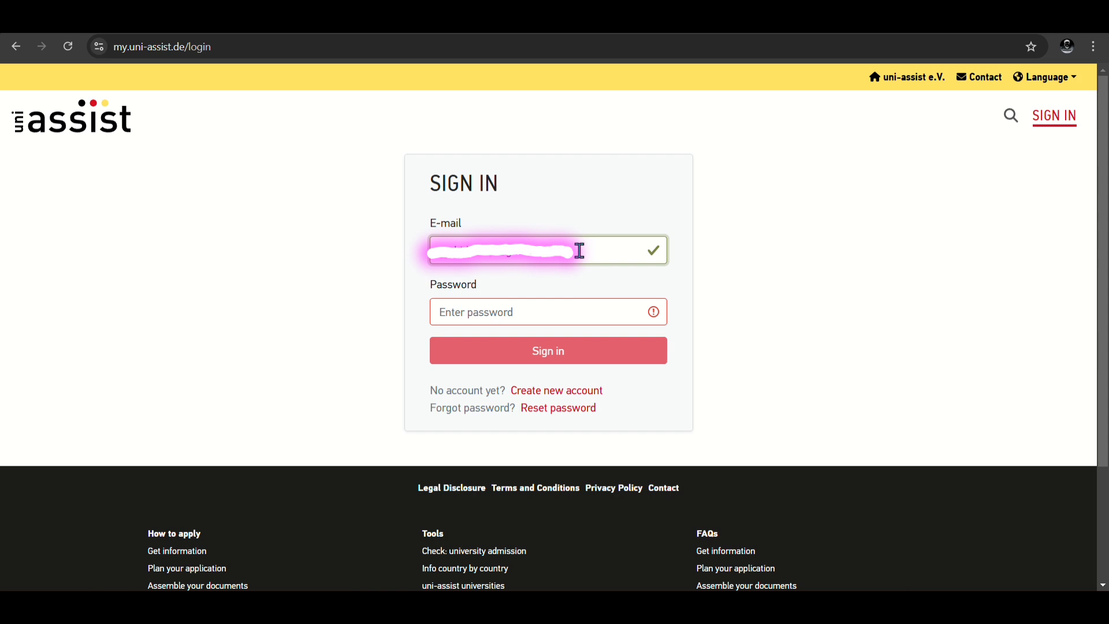
left_click(535, 315)
type("•••••••")
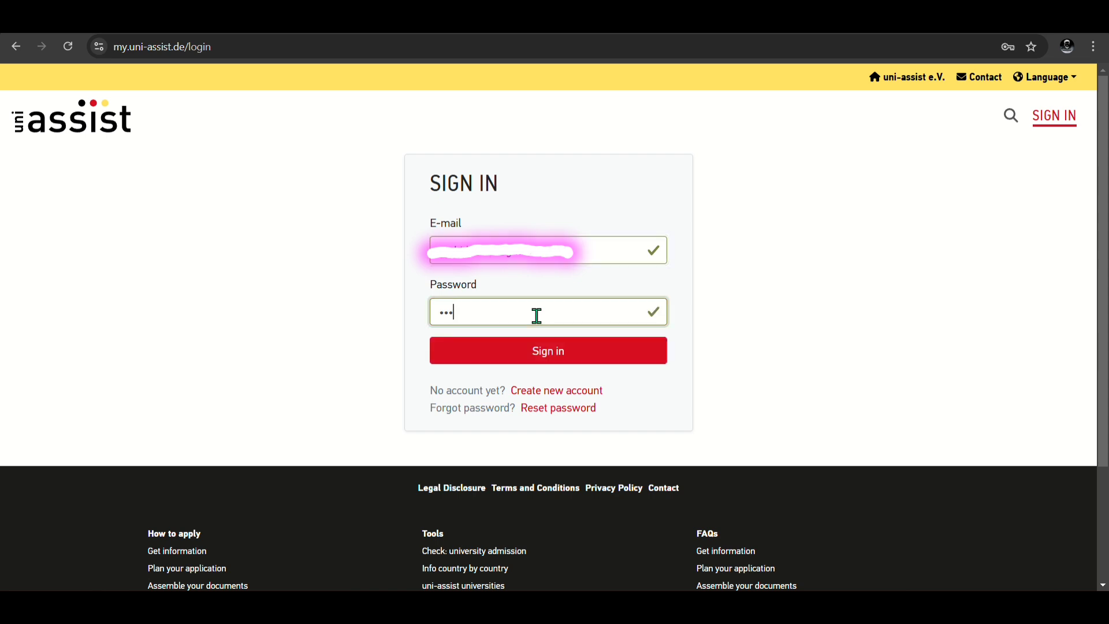
type("•••")
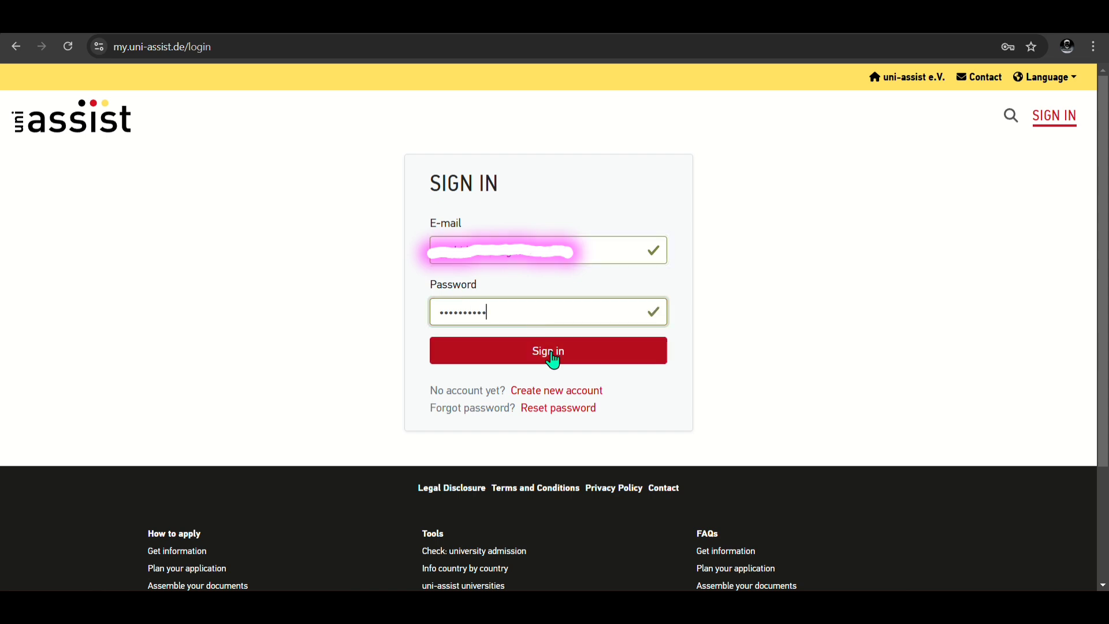
left_click(554, 358)
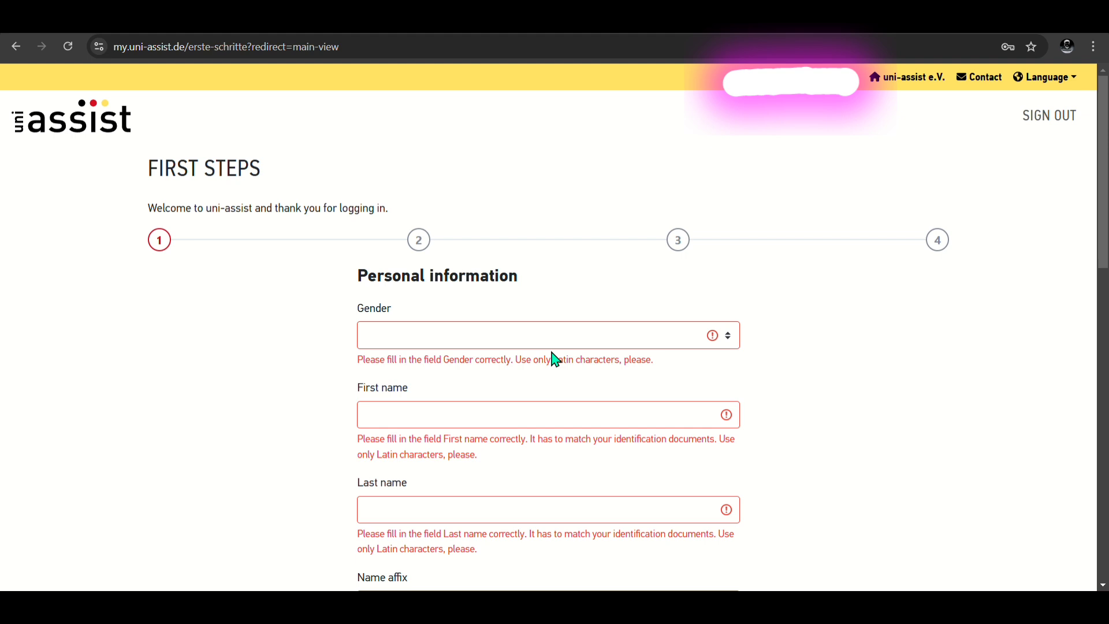
Step: Set gender to Male and enter the applicant's first and last name
scroll(555, 359, "down", 15)
scroll(555, 359, "up", 11)
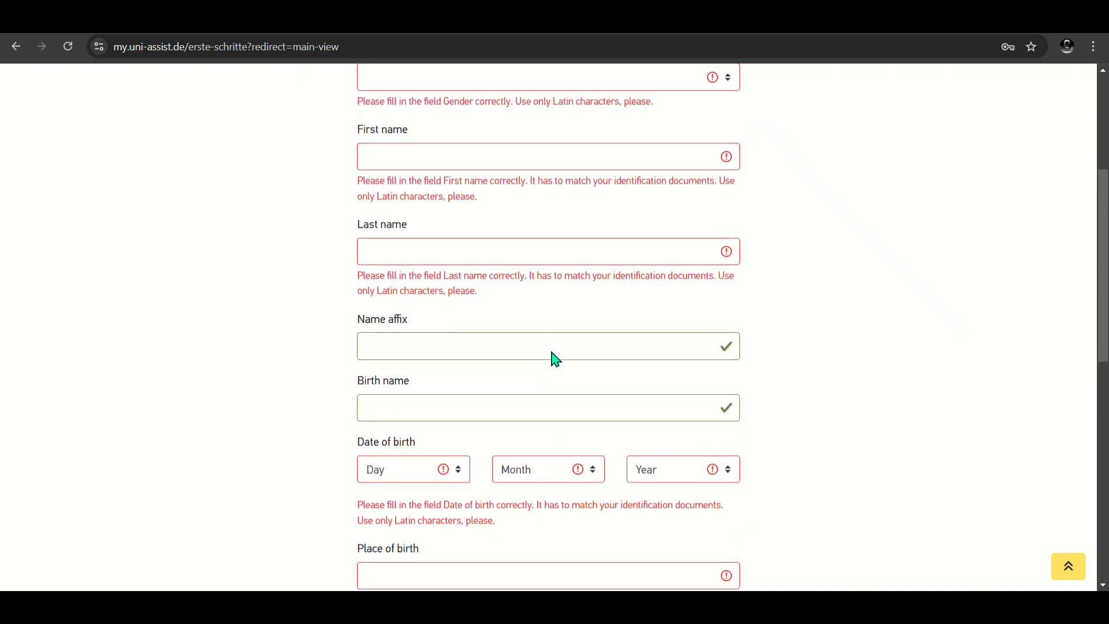
scroll(629, 240, "up", 3)
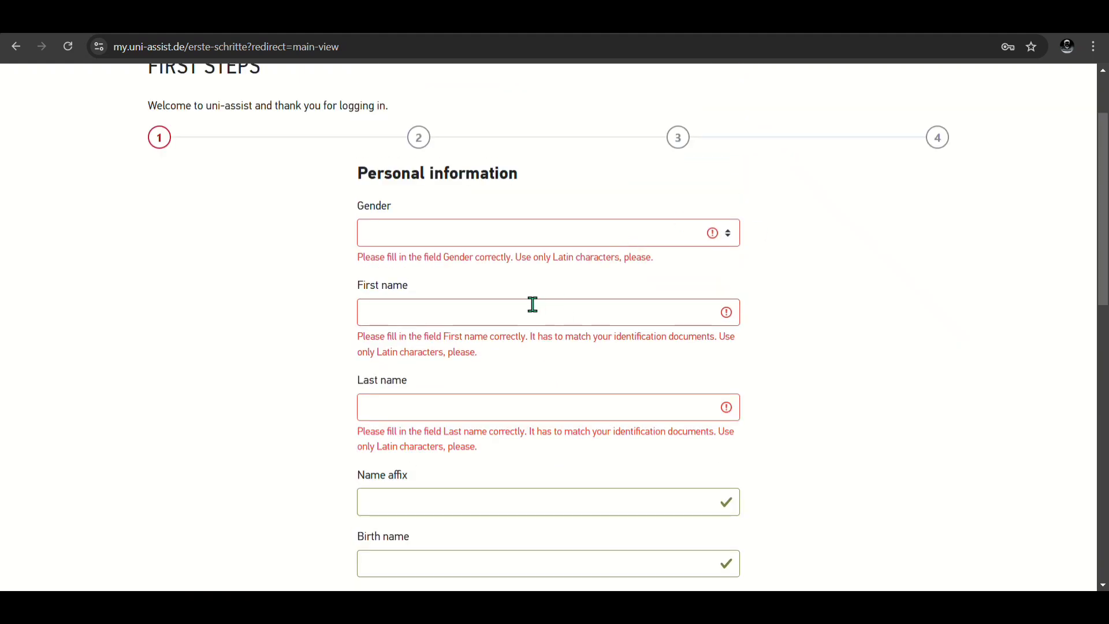
scroll(523, 338, "down", 2)
scroll(528, 346, "up", 3)
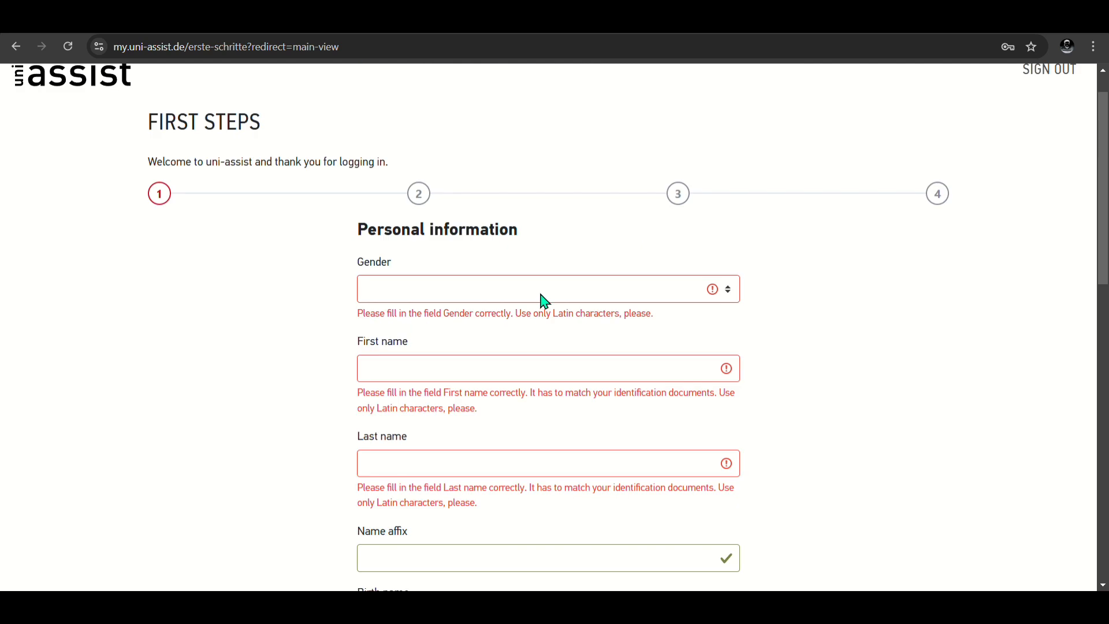
left_click(541, 298)
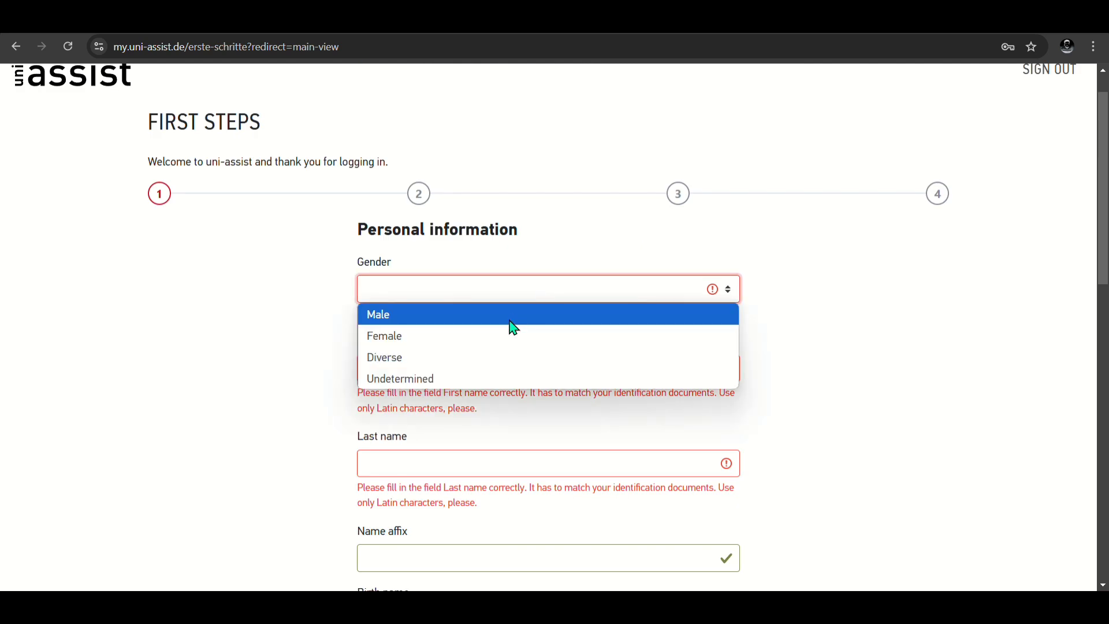
left_click(513, 328)
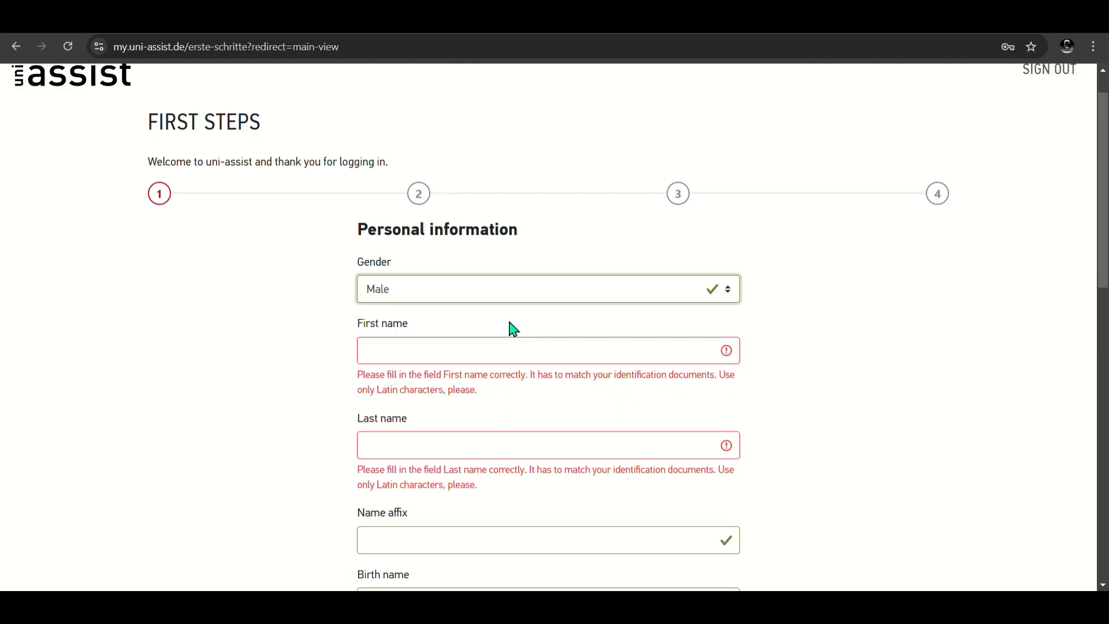
left_click(536, 363)
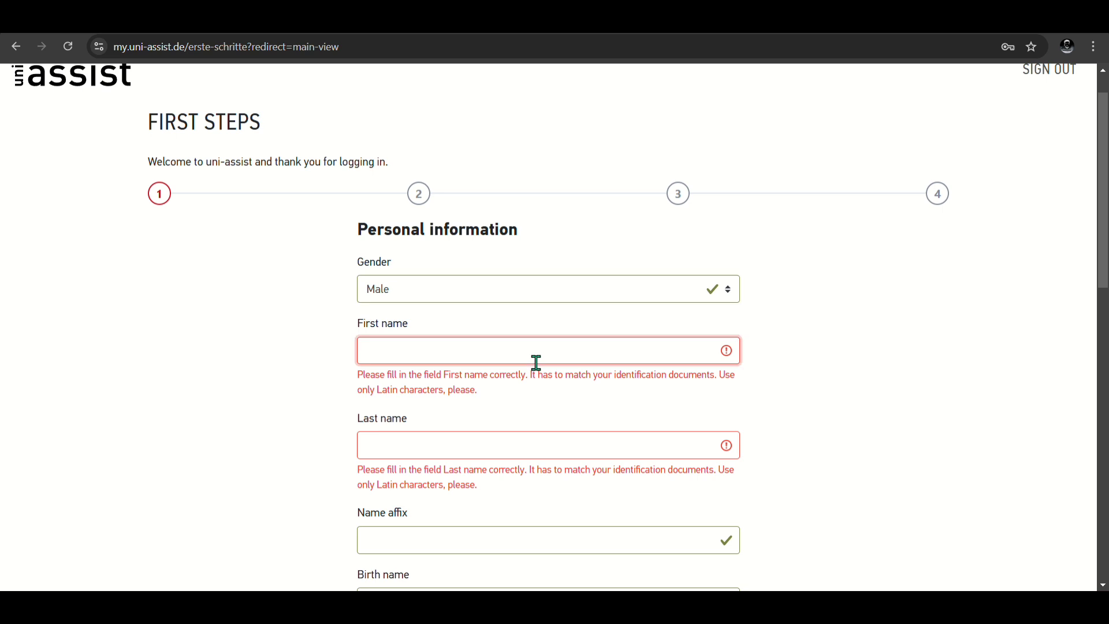
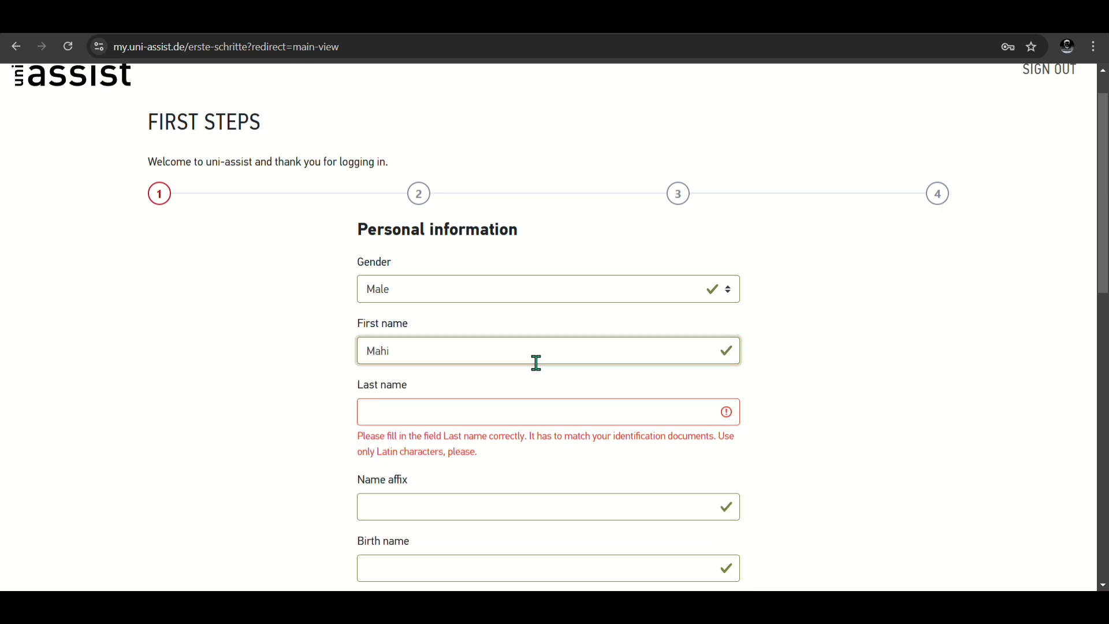
left_click(501, 419)
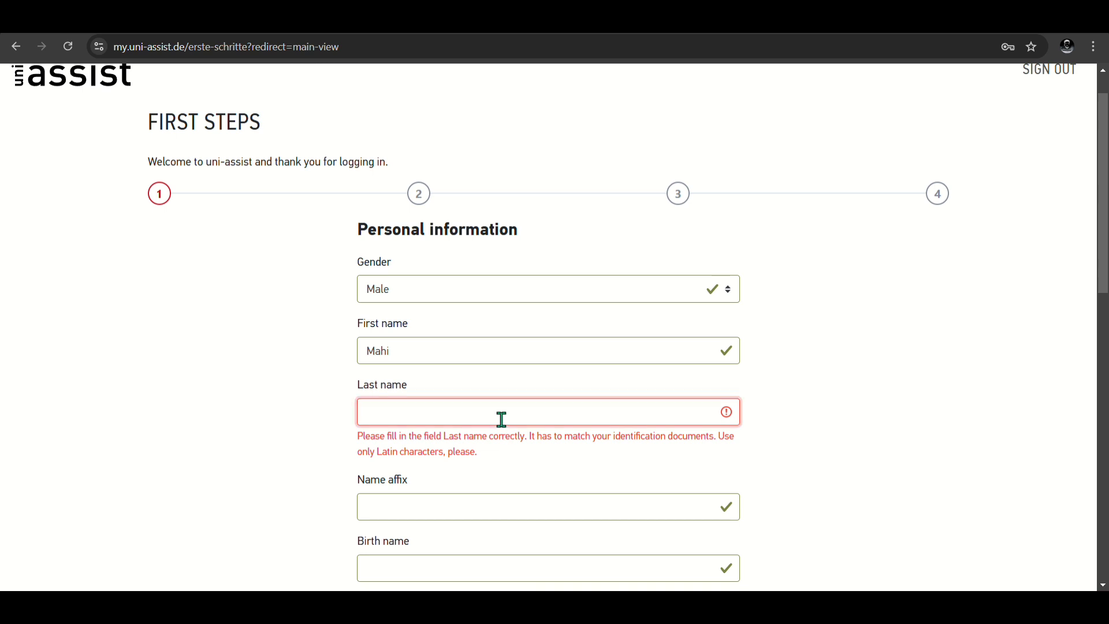
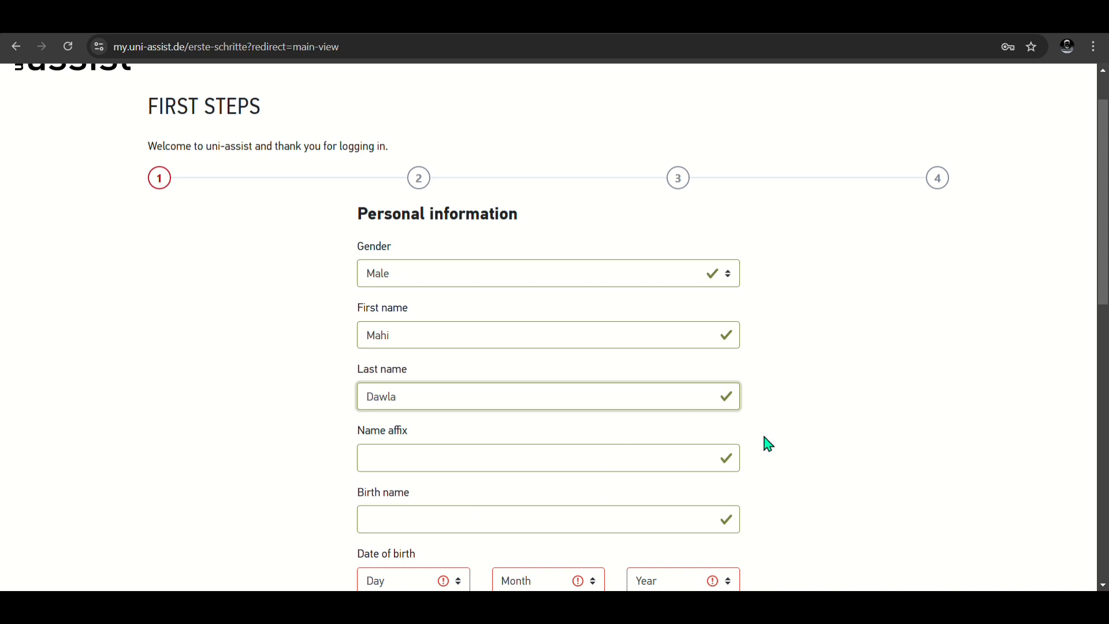
scroll(761, 441, "down", 2)
left_click(414, 477)
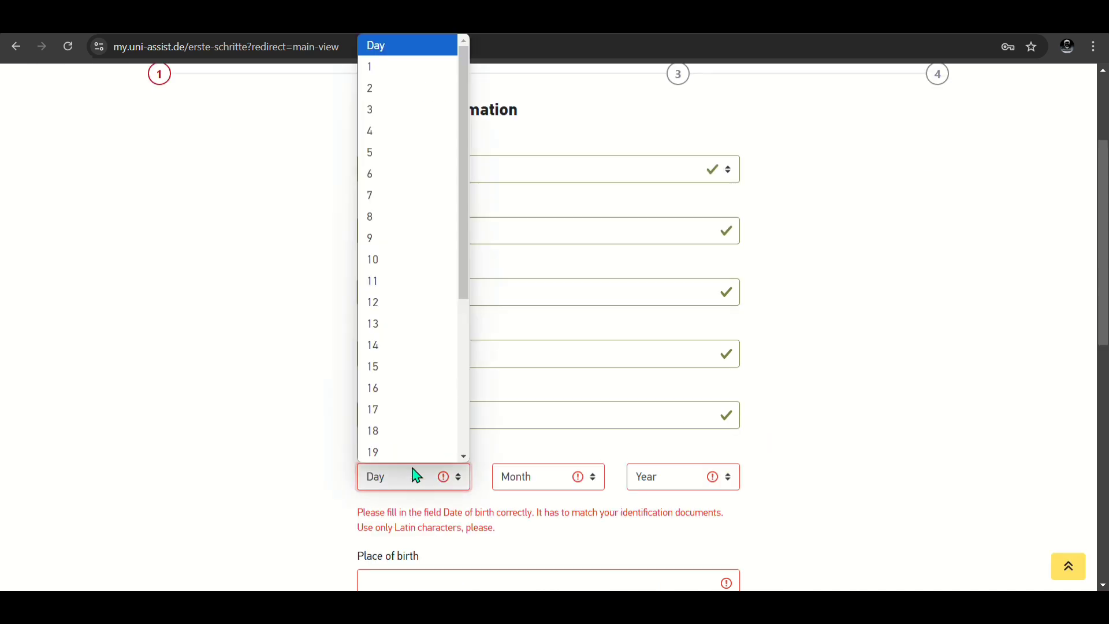
left_click(380, 305)
left_click(542, 485)
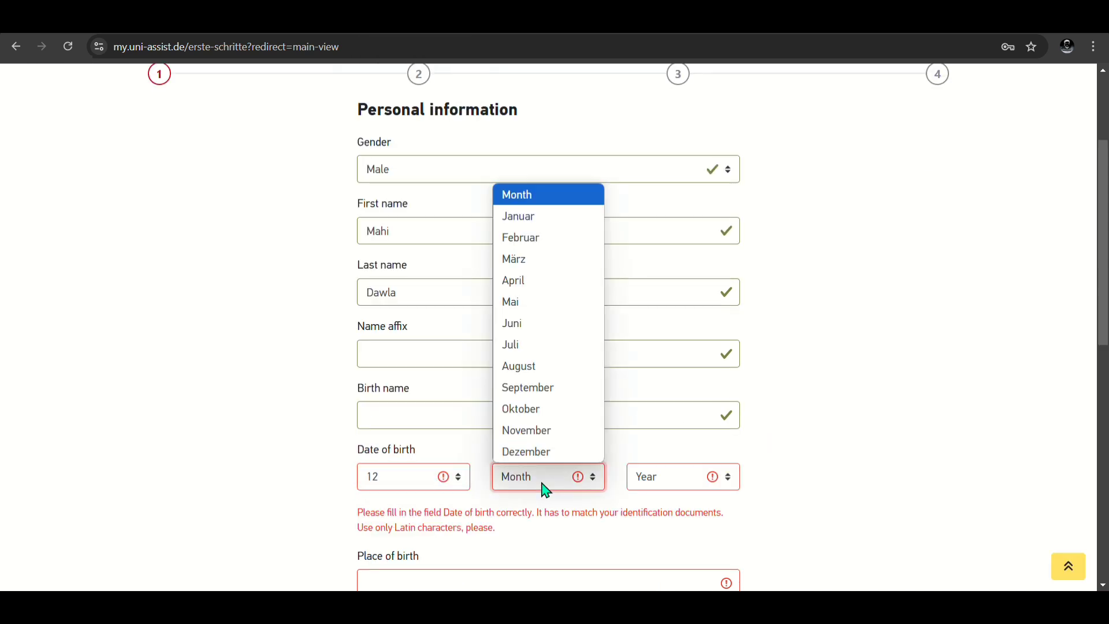
left_click(557, 410)
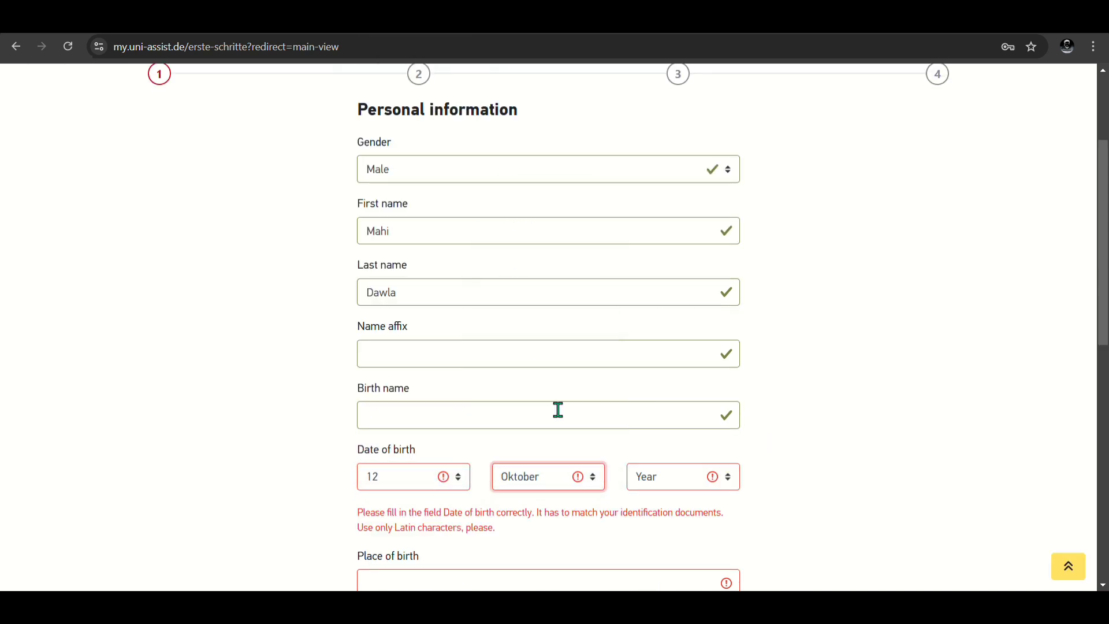
left_click(676, 488)
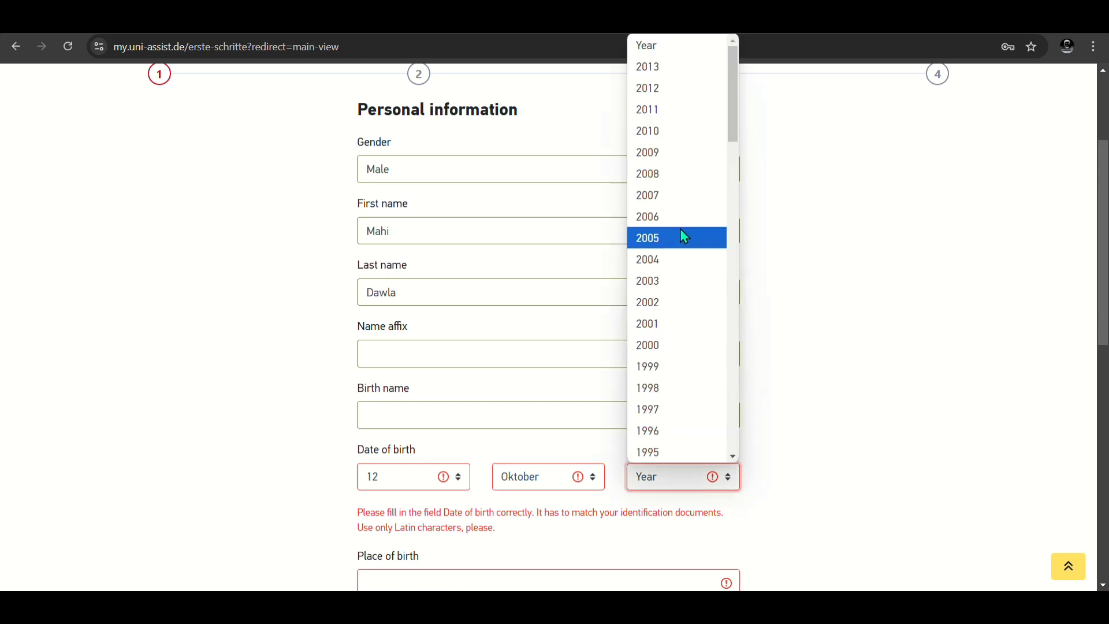
left_click(670, 289)
scroll(999, 199, "up", 3)
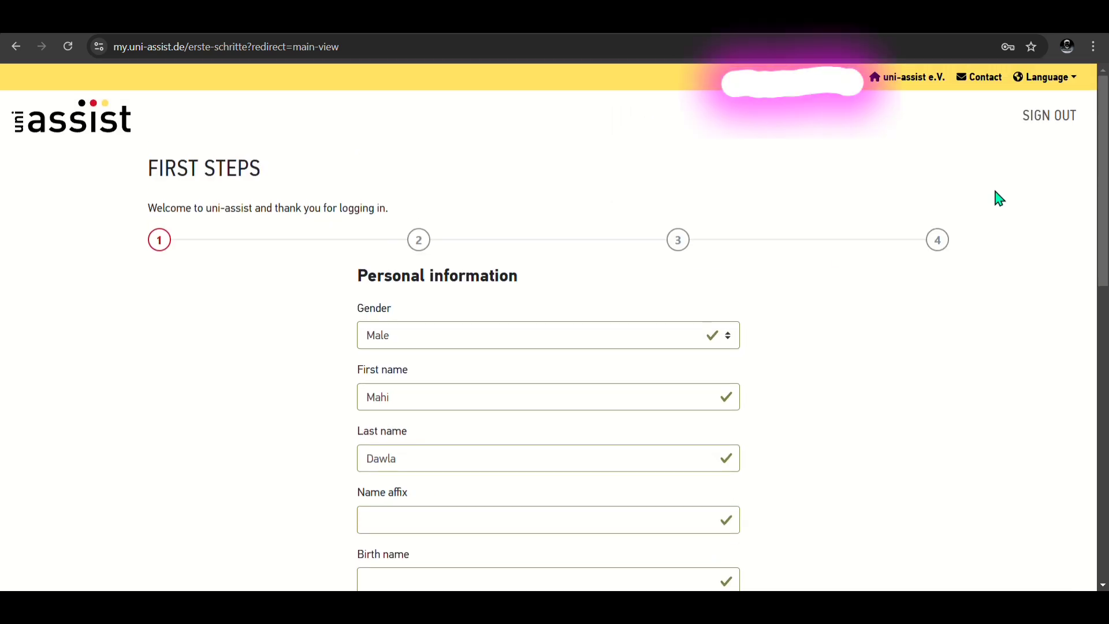
scroll(999, 198, "down", 3)
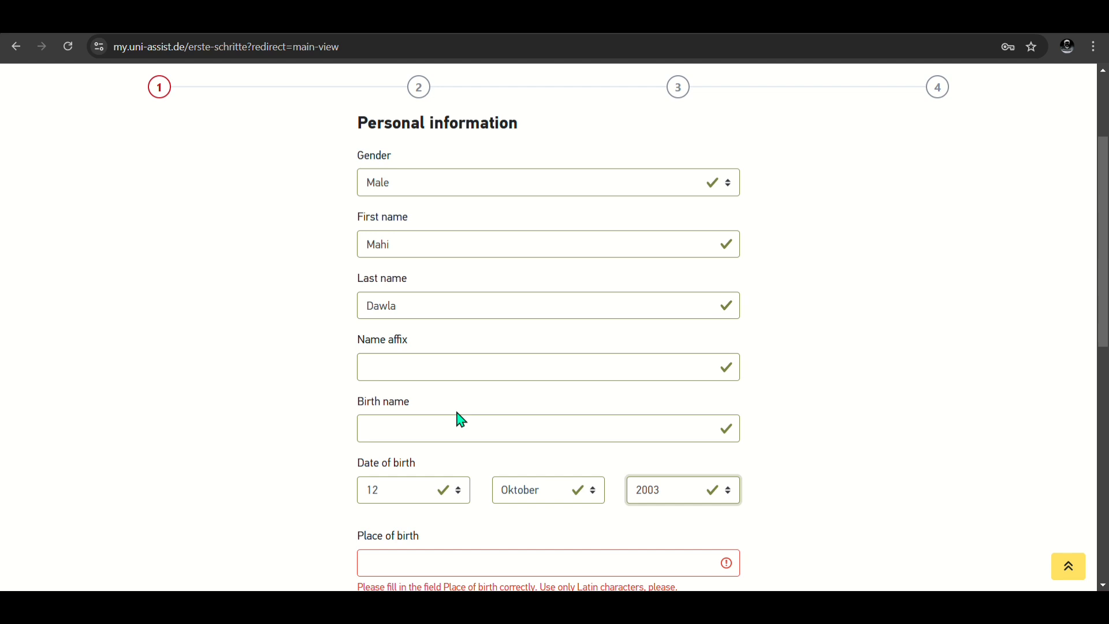
scroll(464, 419, "down", 2)
scroll(502, 430, "up", 1)
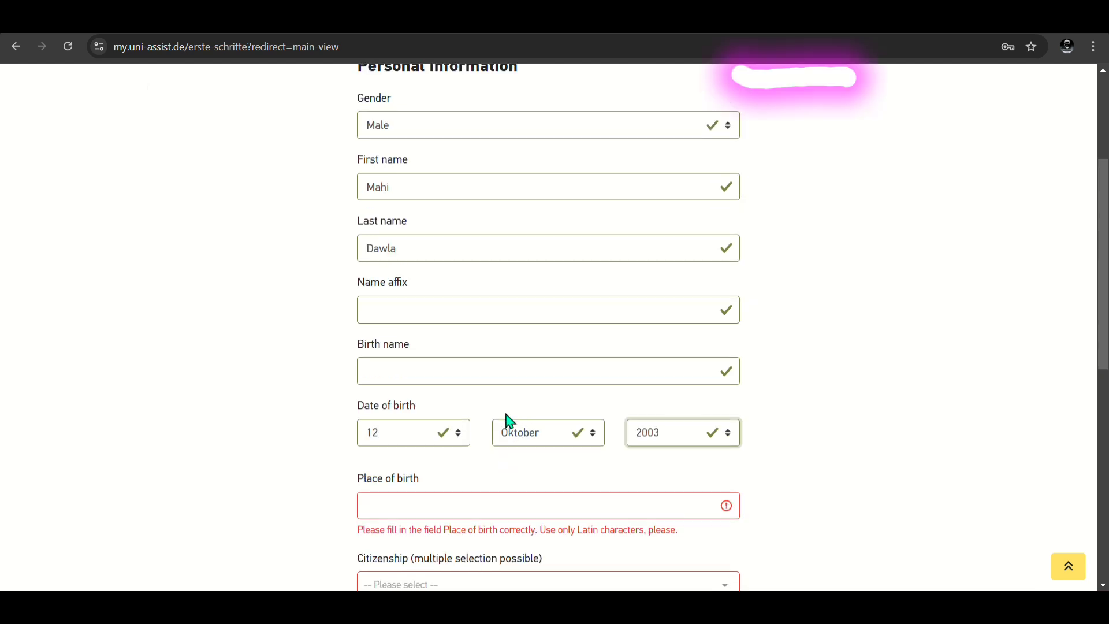
scroll(506, 420, "up", 4)
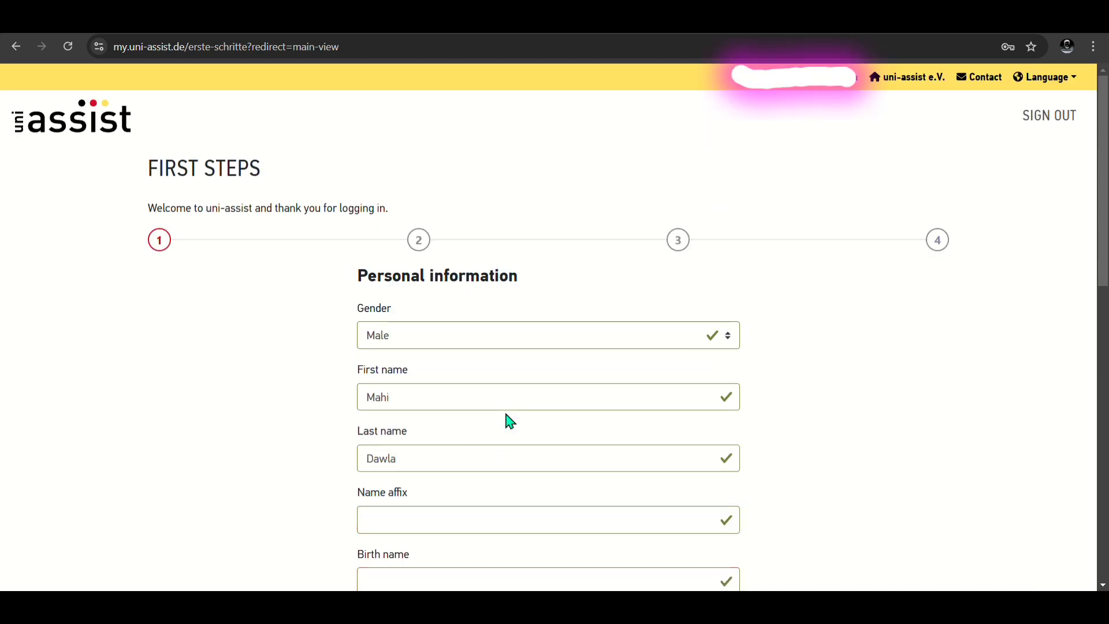
Step: Switch the uni-assist site language to English from the top-bar Language menu
left_click(1050, 82)
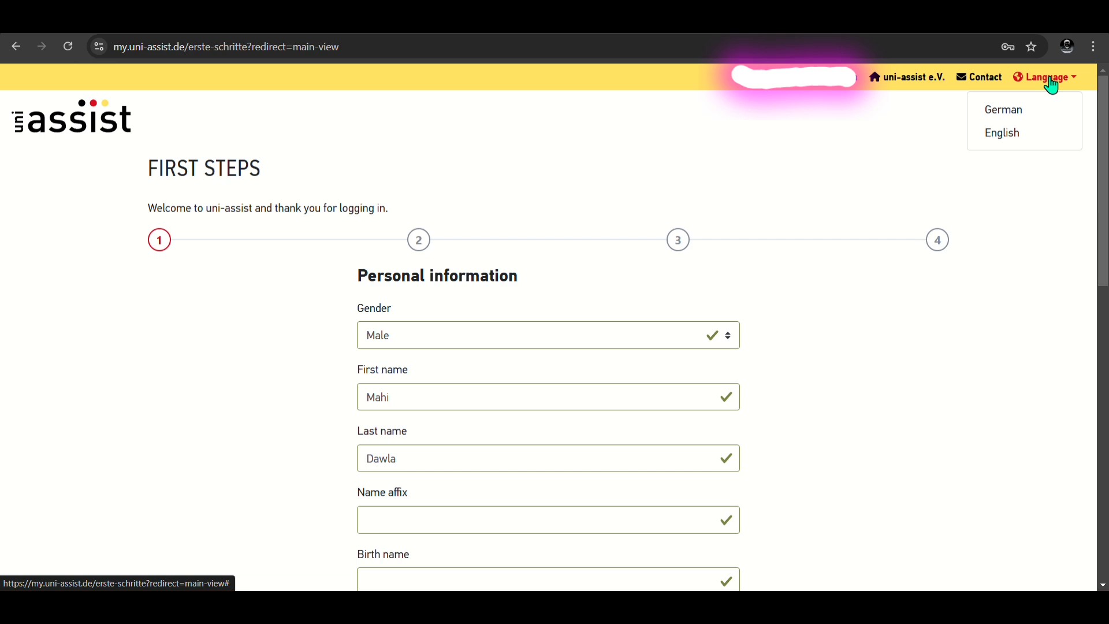
left_click(1018, 139)
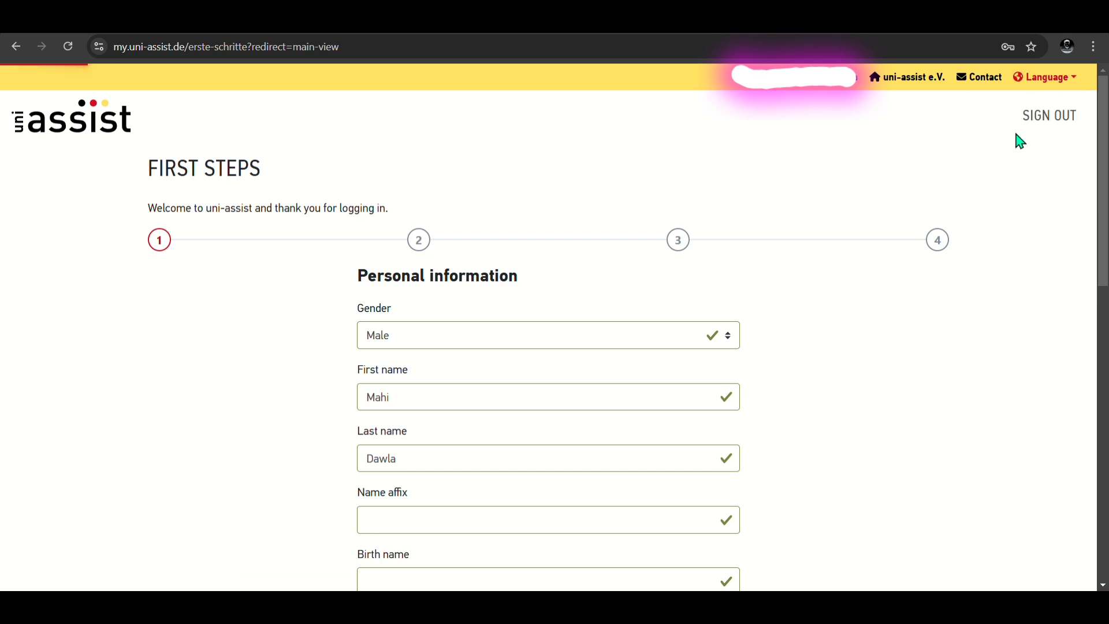
scroll(888, 431, "down", 4)
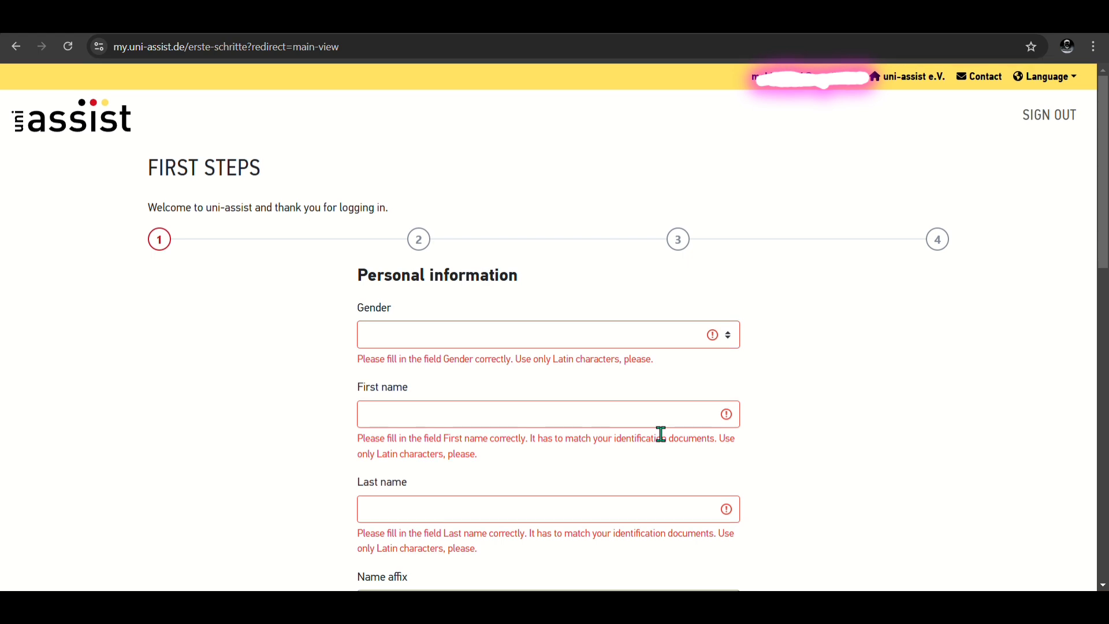
Step: Set gender to Male and accept the suggested first and last names
scroll(661, 434, "down", 1)
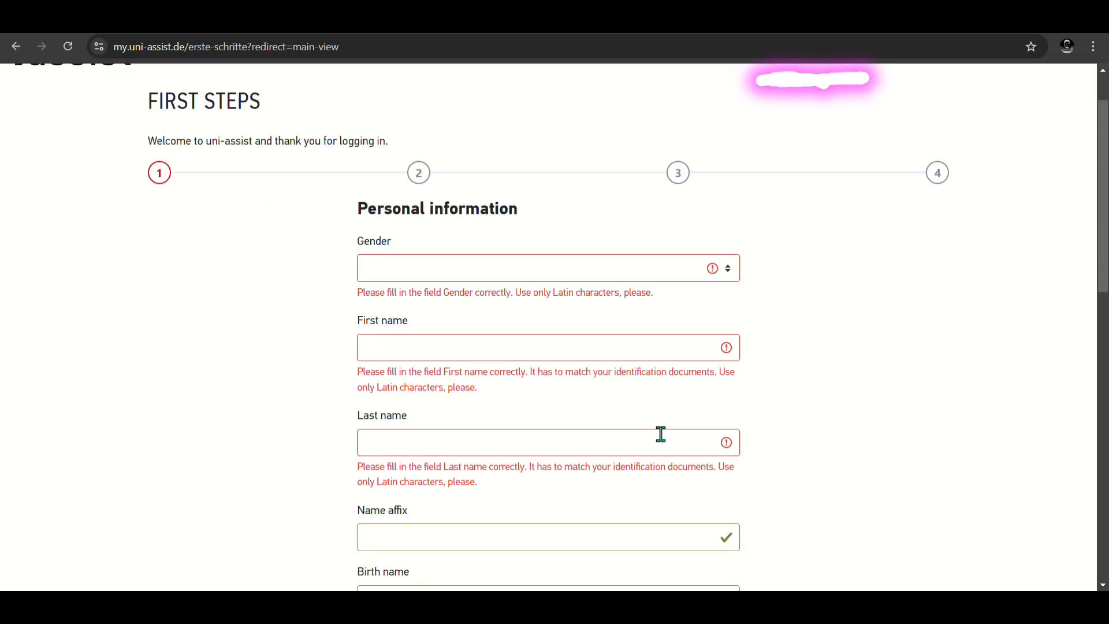
left_click(544, 276)
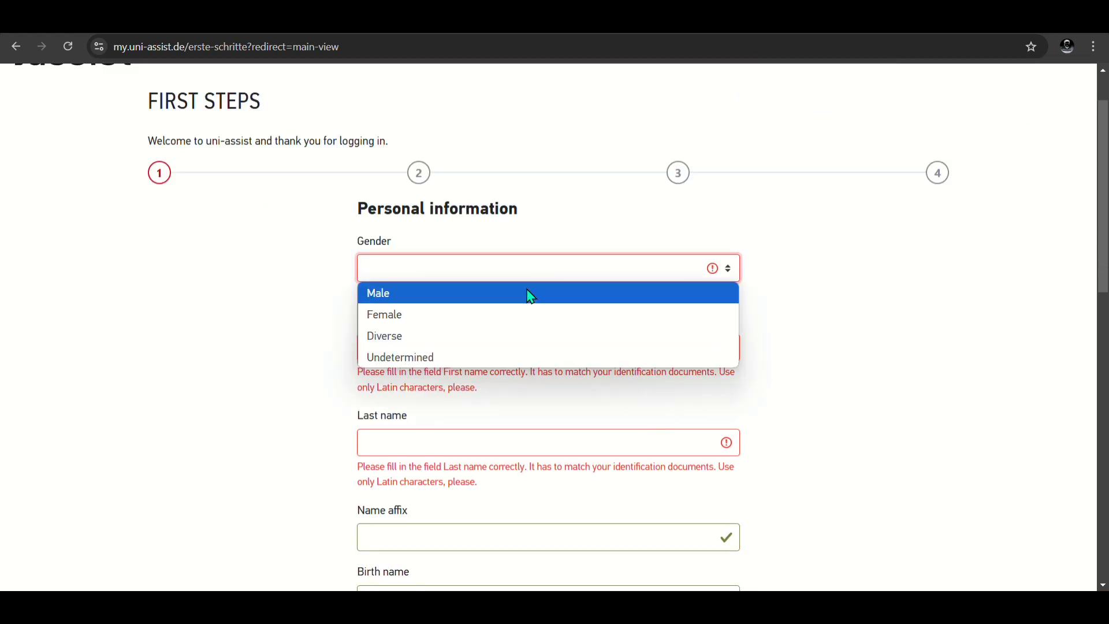
left_click(527, 294)
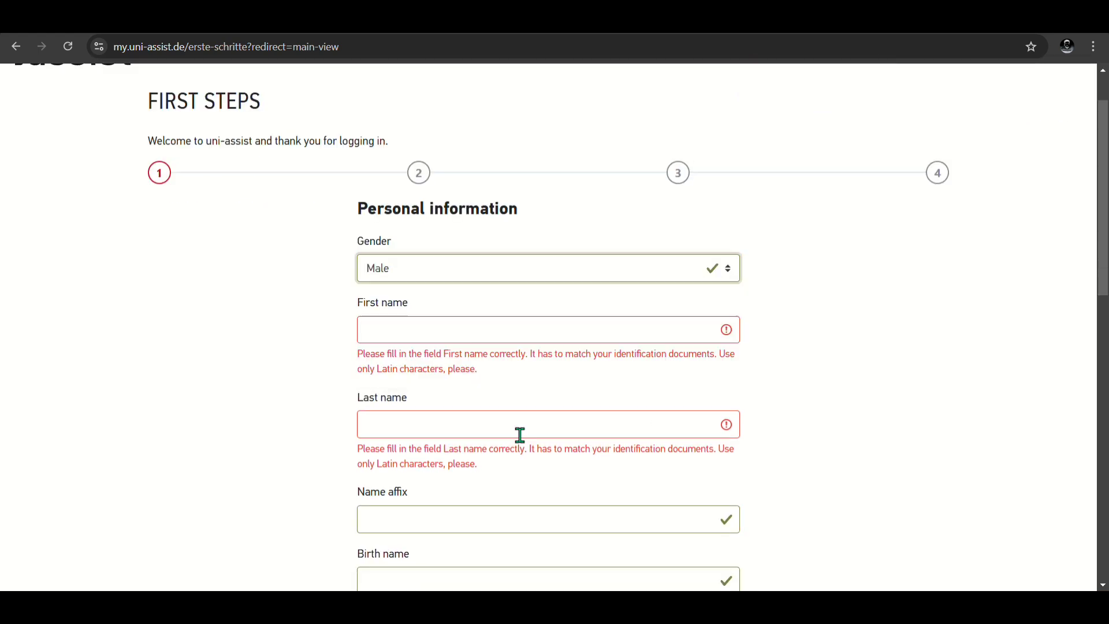
left_click(553, 330)
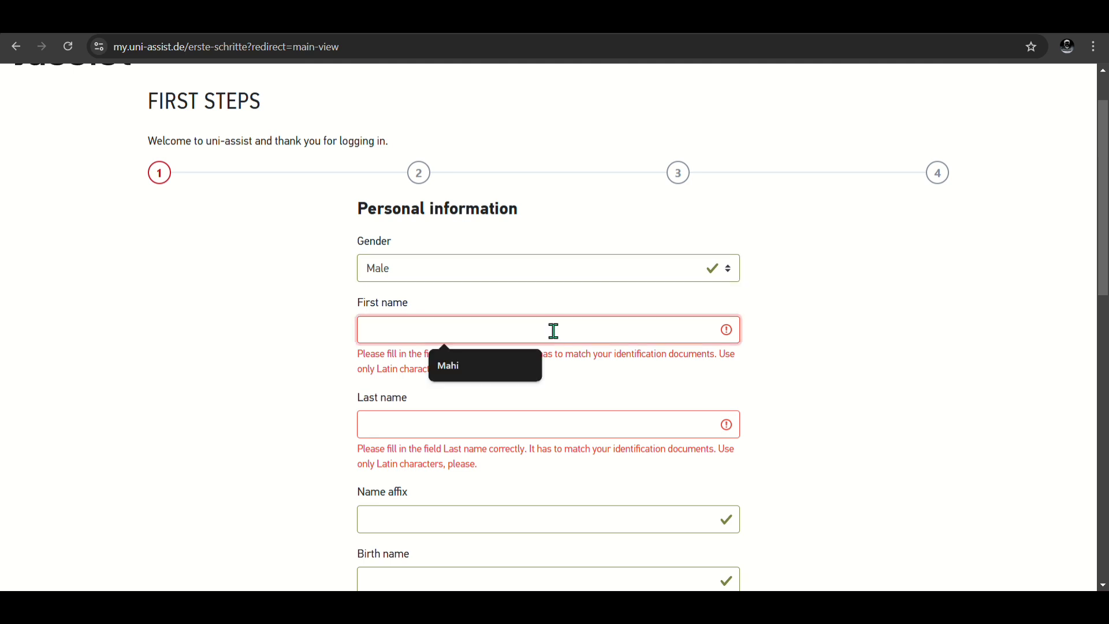
left_click(509, 378)
left_click(494, 399)
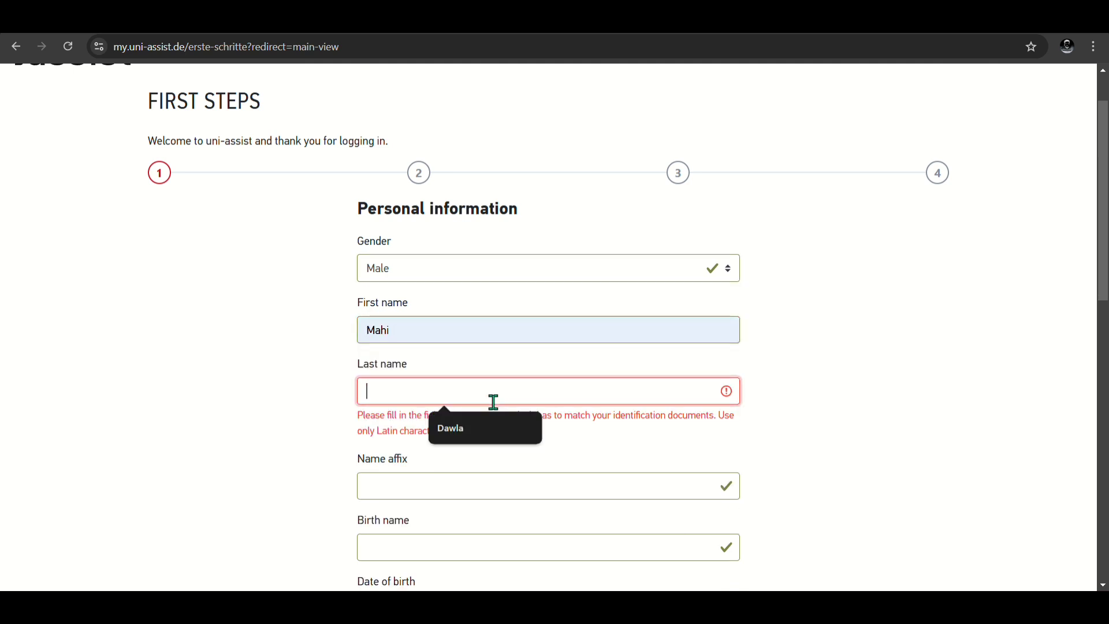
left_click(469, 438)
scroll(470, 430, "down", 3)
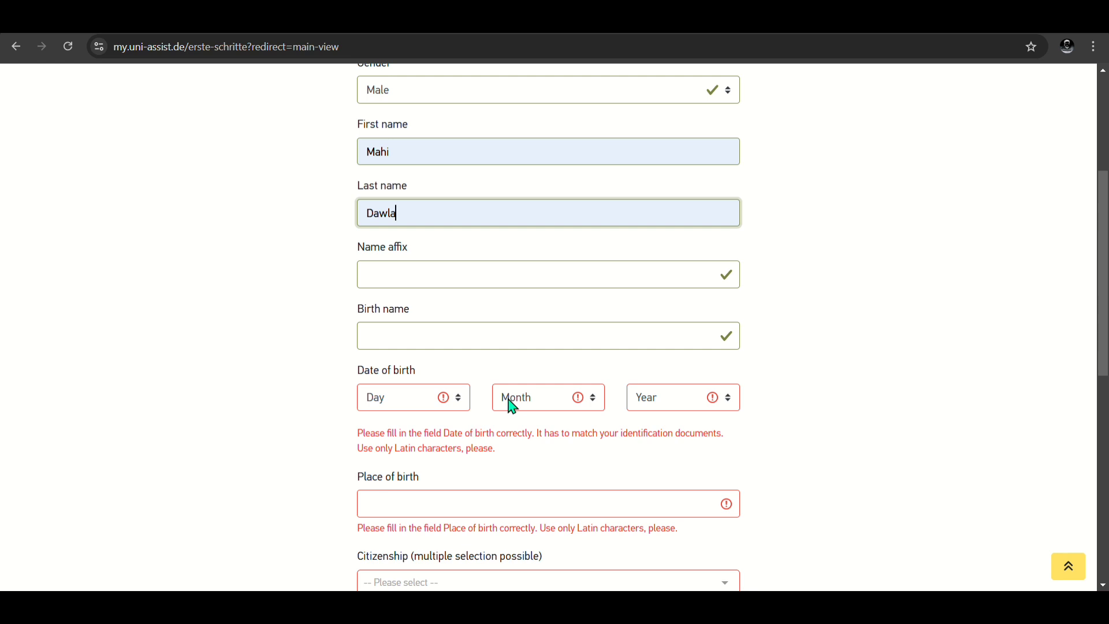
left_click(426, 402)
left_click(417, 256)
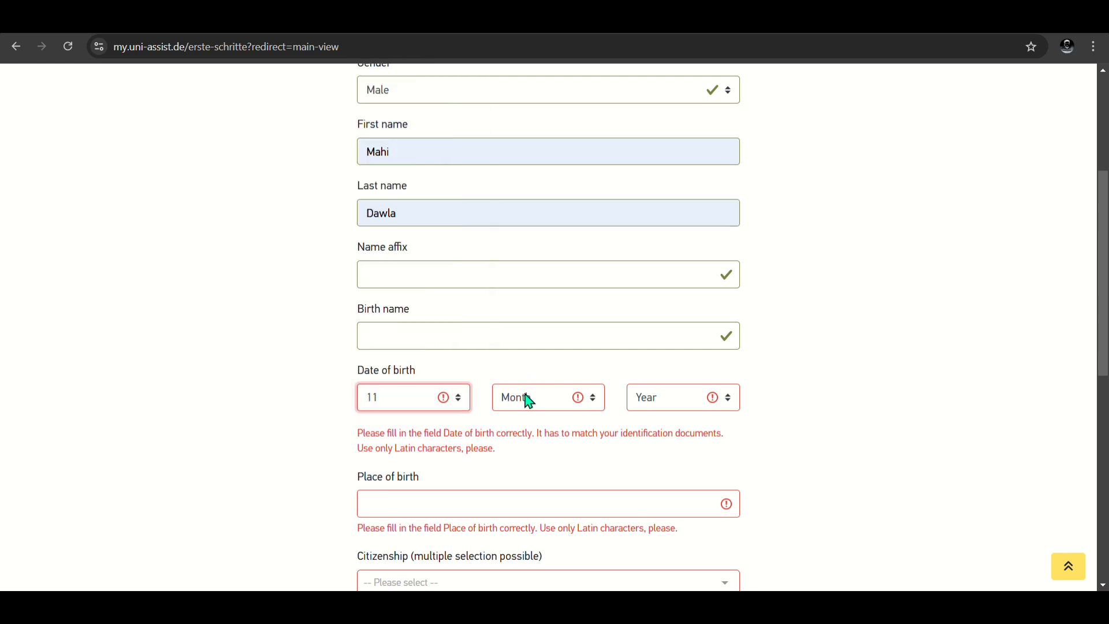
left_click(525, 399)
left_click(535, 337)
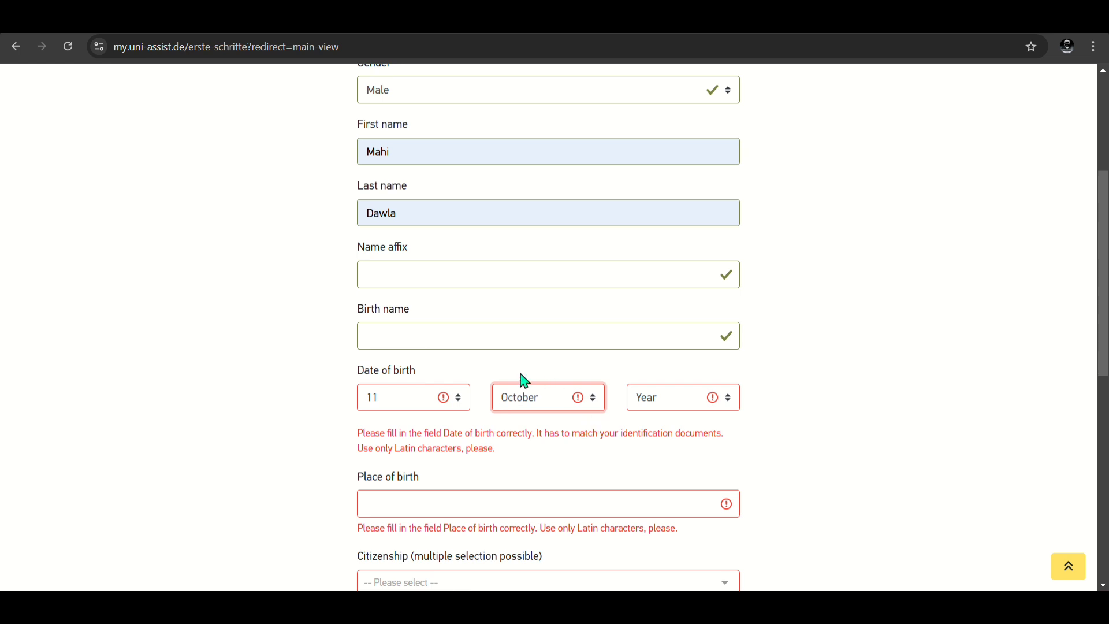
left_click(660, 408)
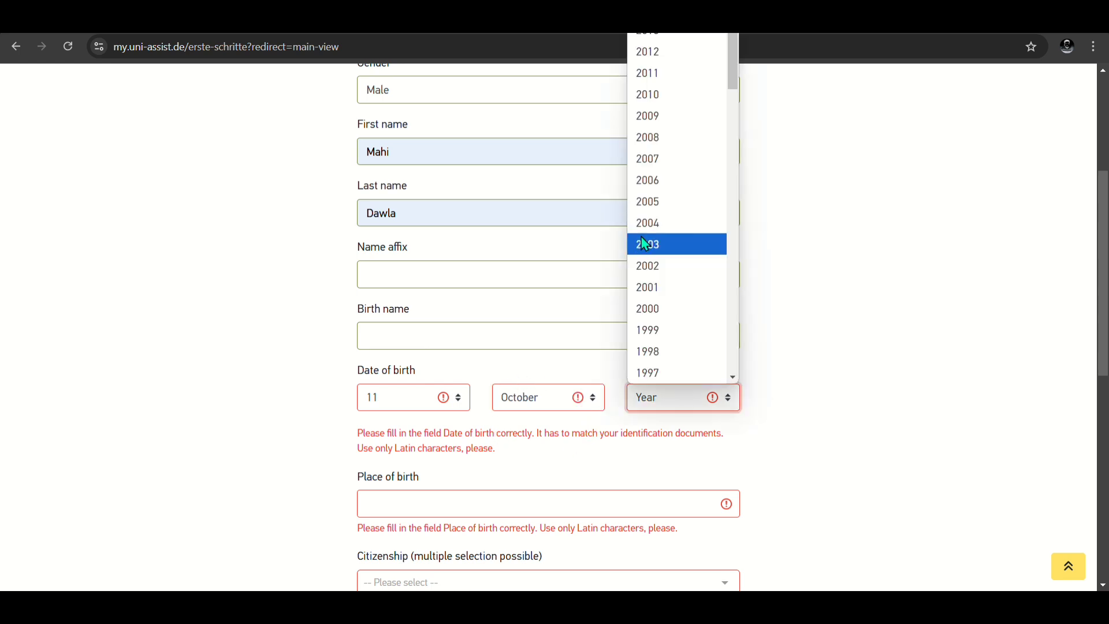
left_click(642, 241)
scroll(452, 481, "down", 1)
left_click(453, 377)
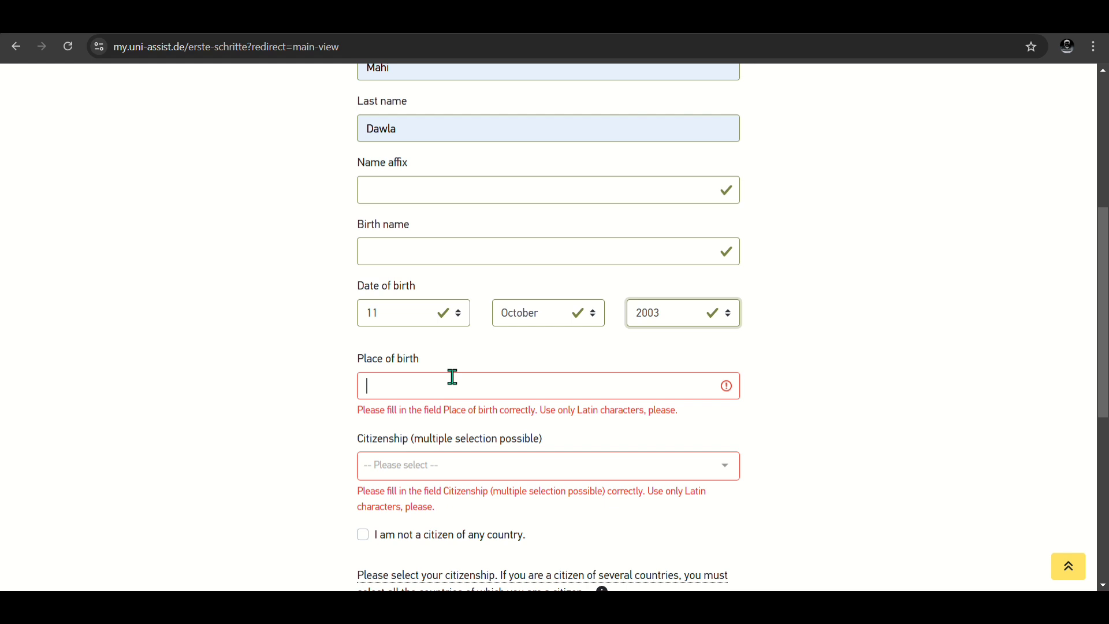
Step: Enter Dhaka as place of birth and add Bangladesh from the citizenship list
type("D")
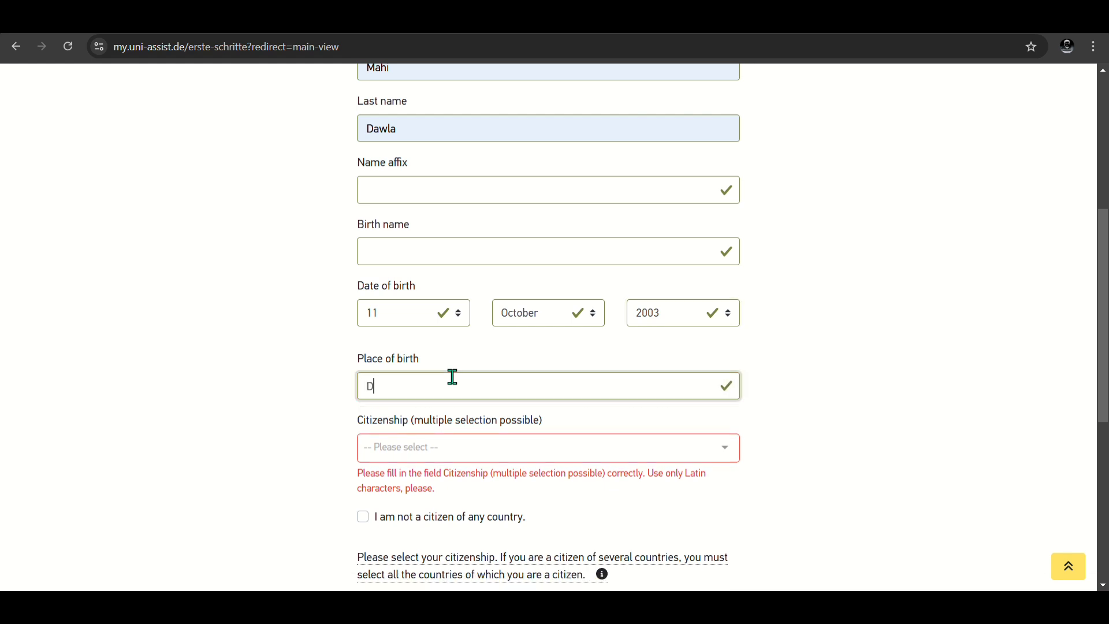
type("haka")
left_click(455, 448)
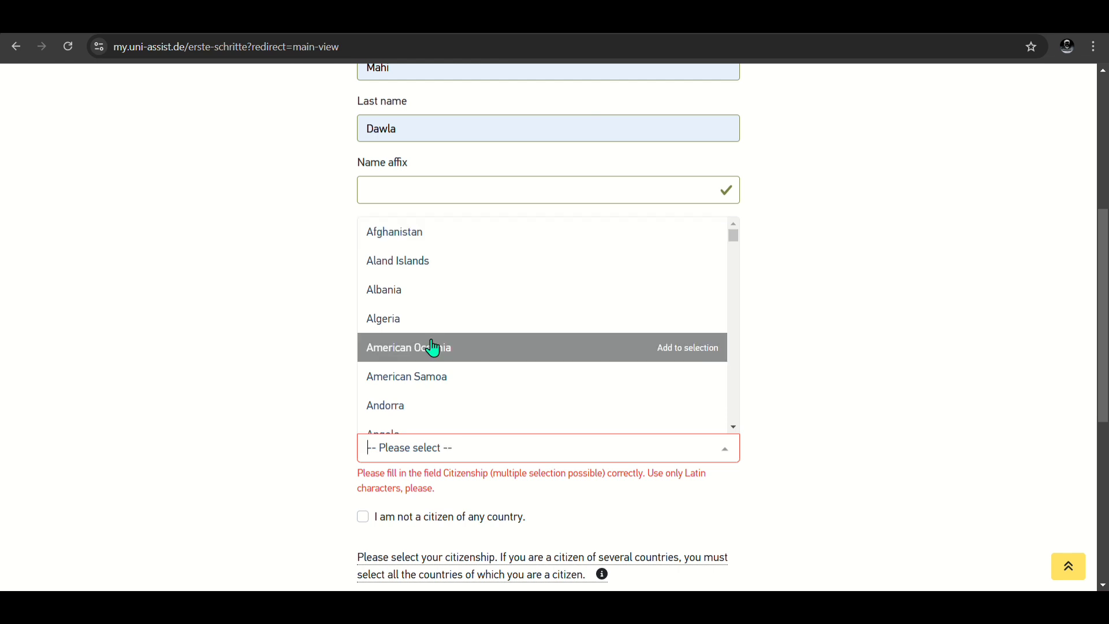
type("bam")
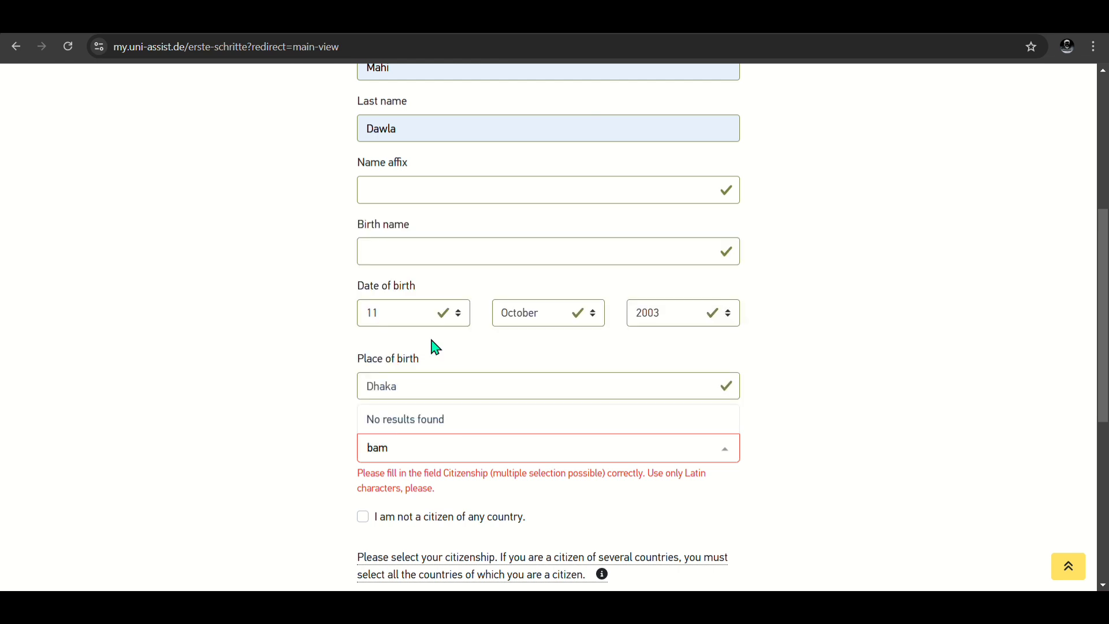
key("BackSpace")
type("n")
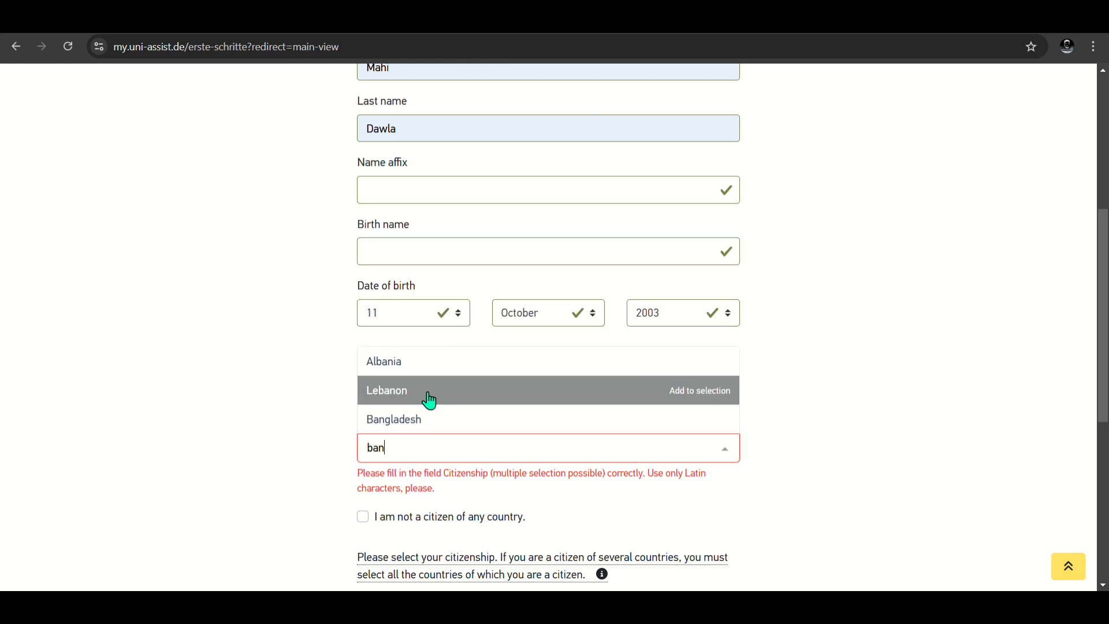
left_click(421, 432)
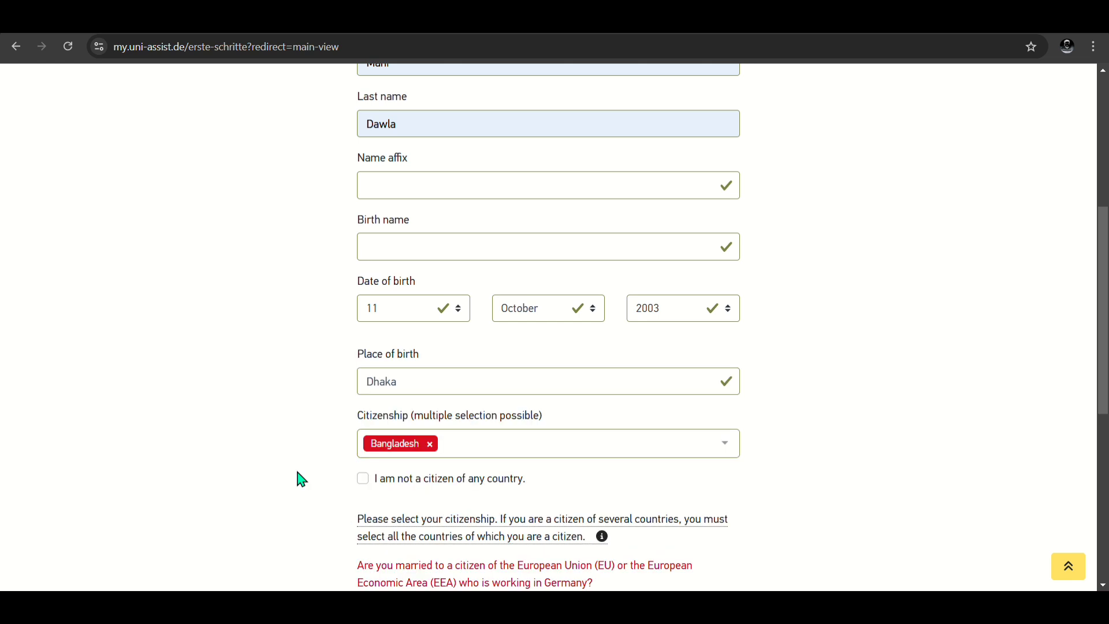
scroll(296, 477, "down", 1)
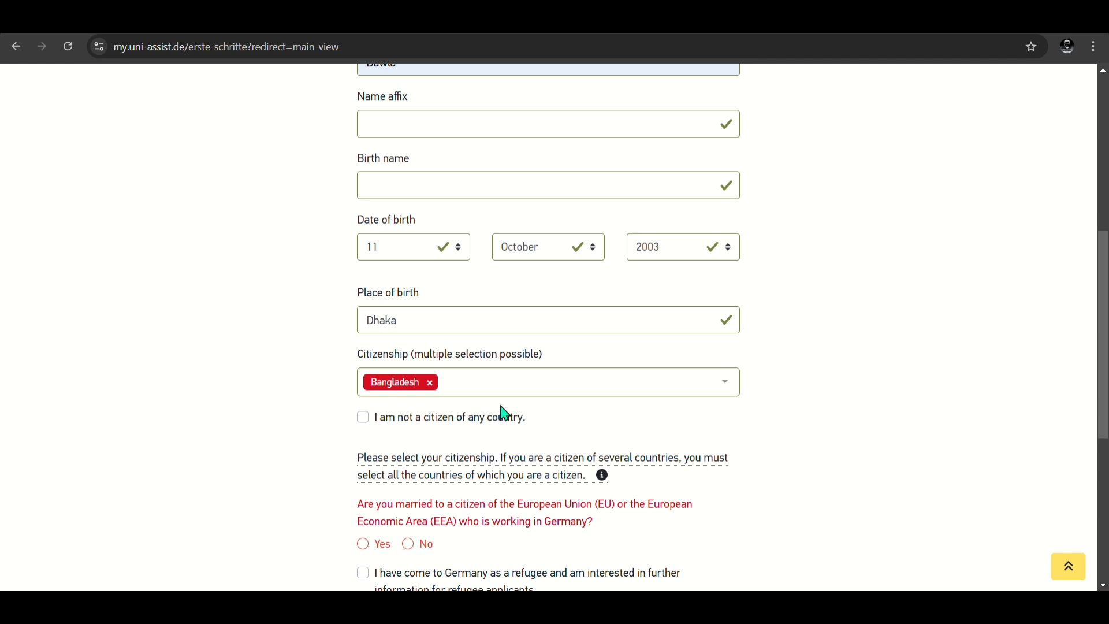
Step: Answer No to the question about being the spouse of an EU/EEA citizen
scroll(505, 354, "down", 4)
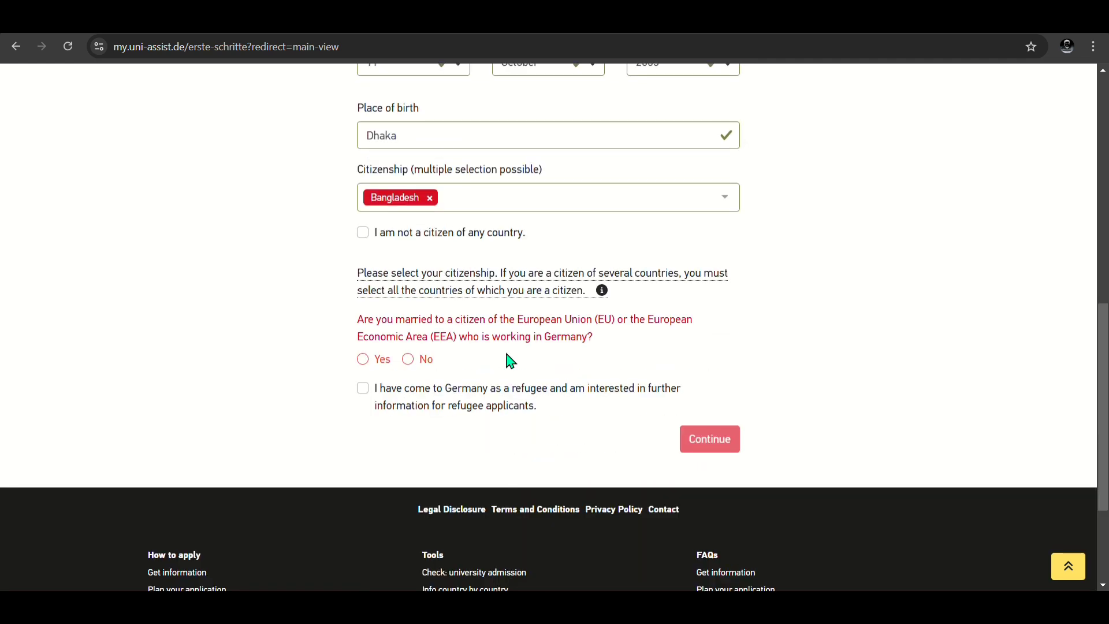
scroll(510, 359, "up", 2)
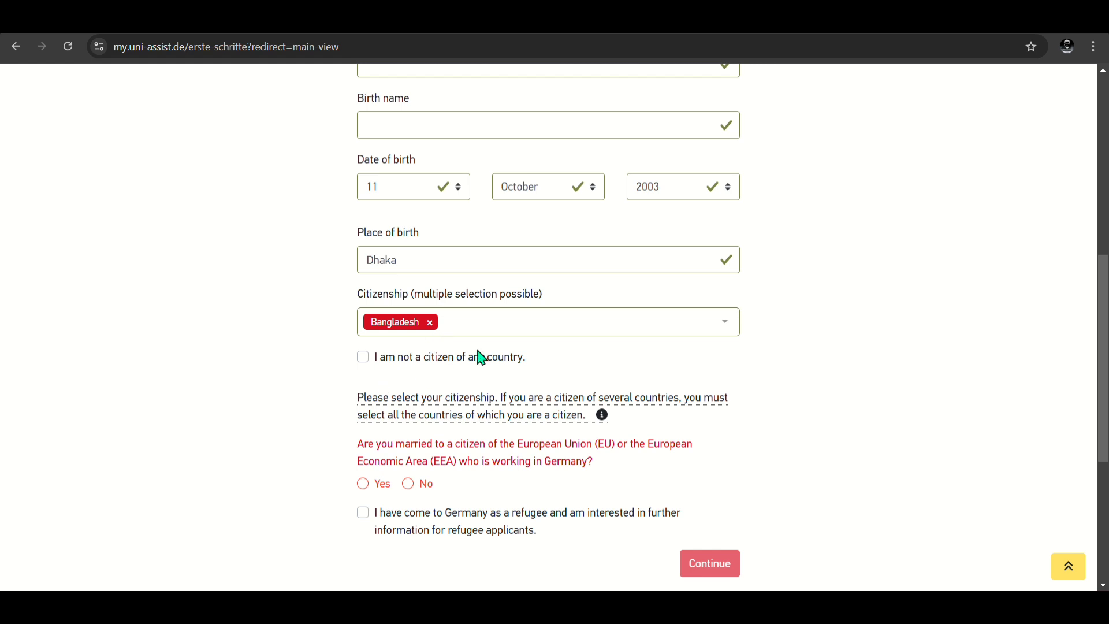
scroll(341, 369, "down", 2)
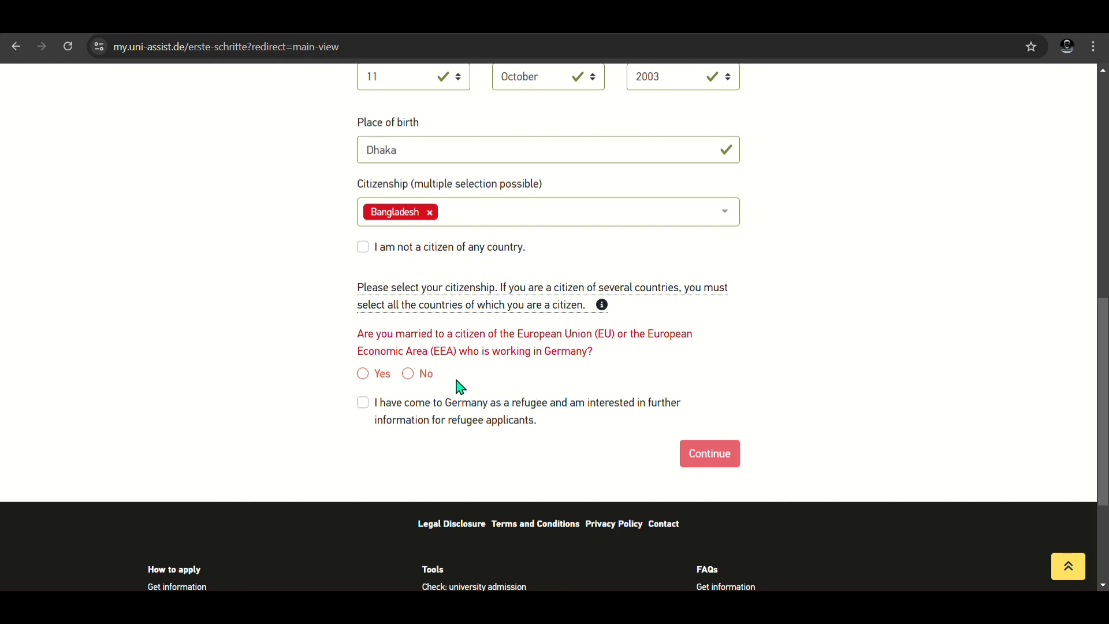
left_click(407, 375)
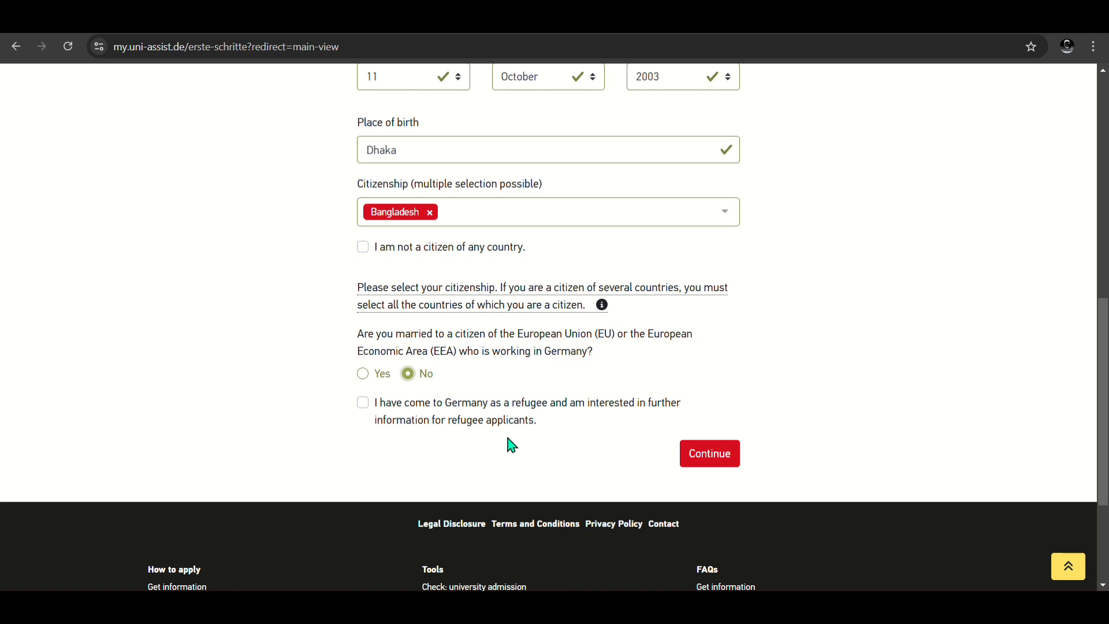
scroll(371, 435, "up", 1)
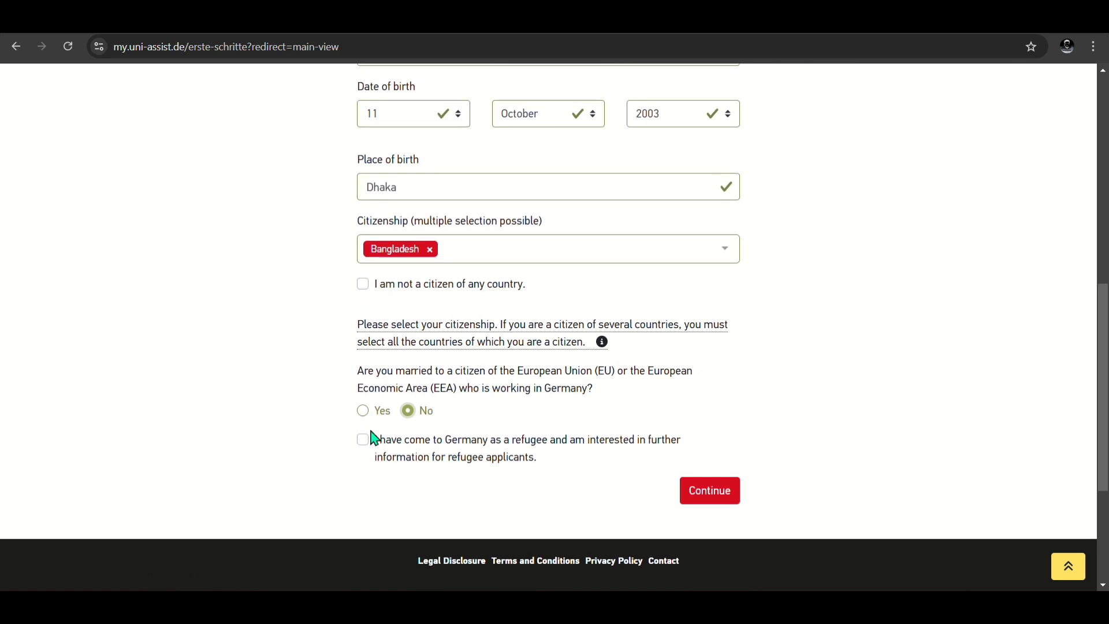
scroll(374, 434, "up", 6)
scroll(373, 433, "down", 3)
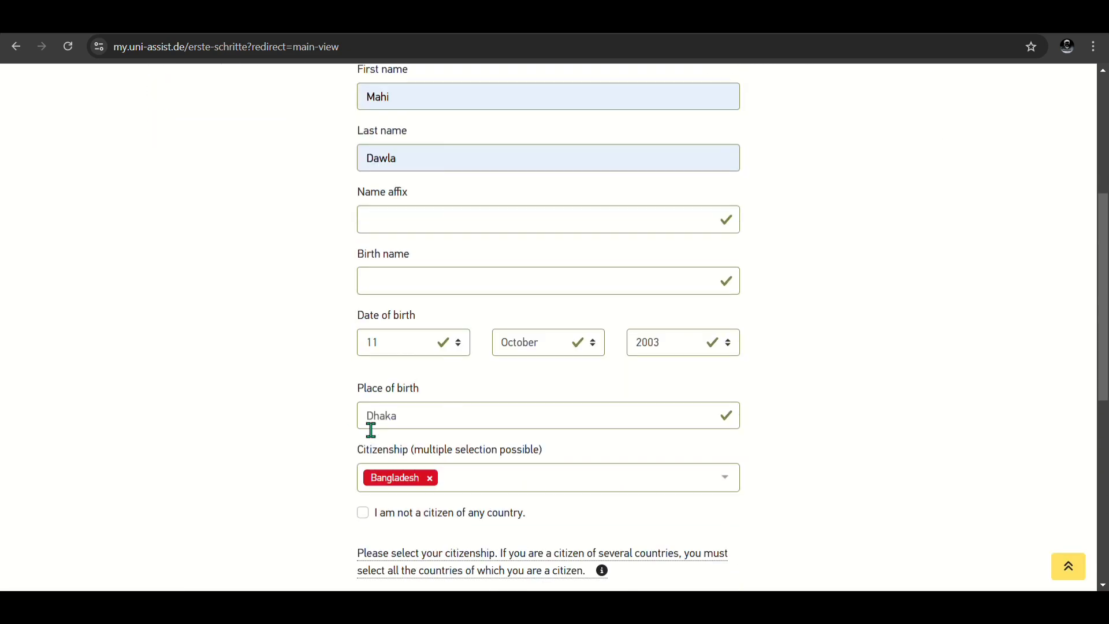
scroll(371, 430, "down", 5)
Step: Go to the Contact information step and fill in the street and postal code
left_click(725, 419)
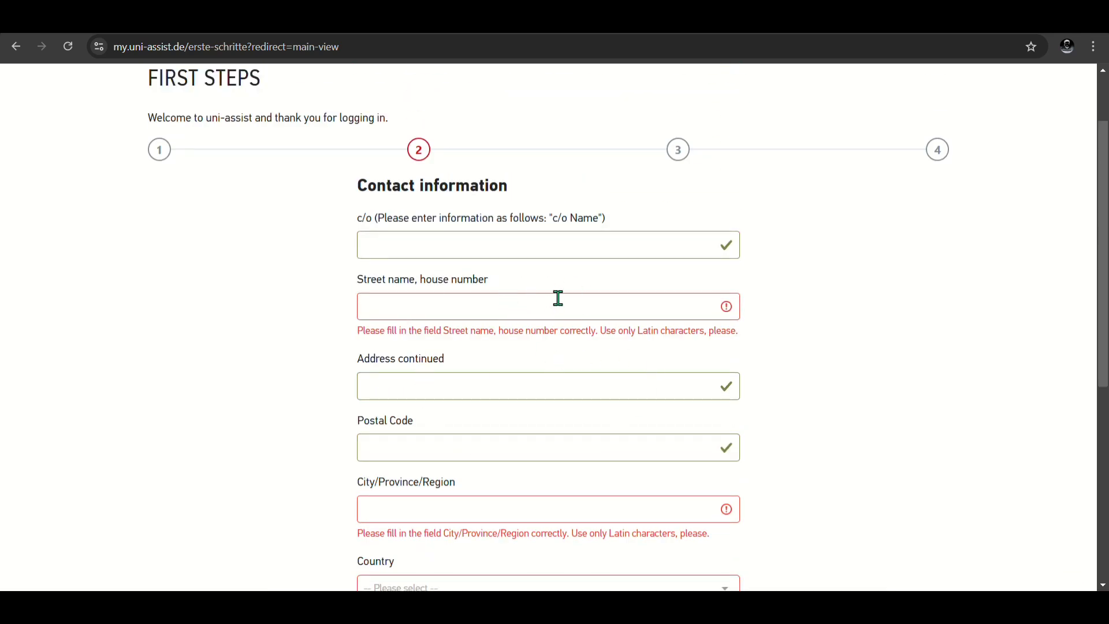
left_click(482, 308)
type("Dhka")
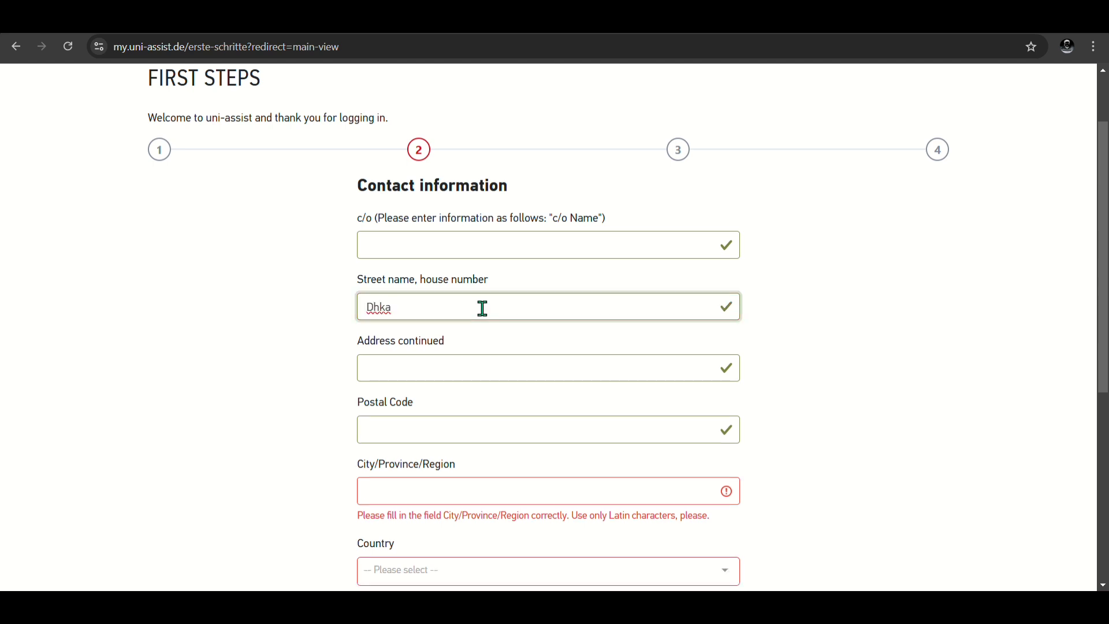
key("BackSpace")
key("BackSpace")
type("aka")
scroll(302, 410, "down", 1)
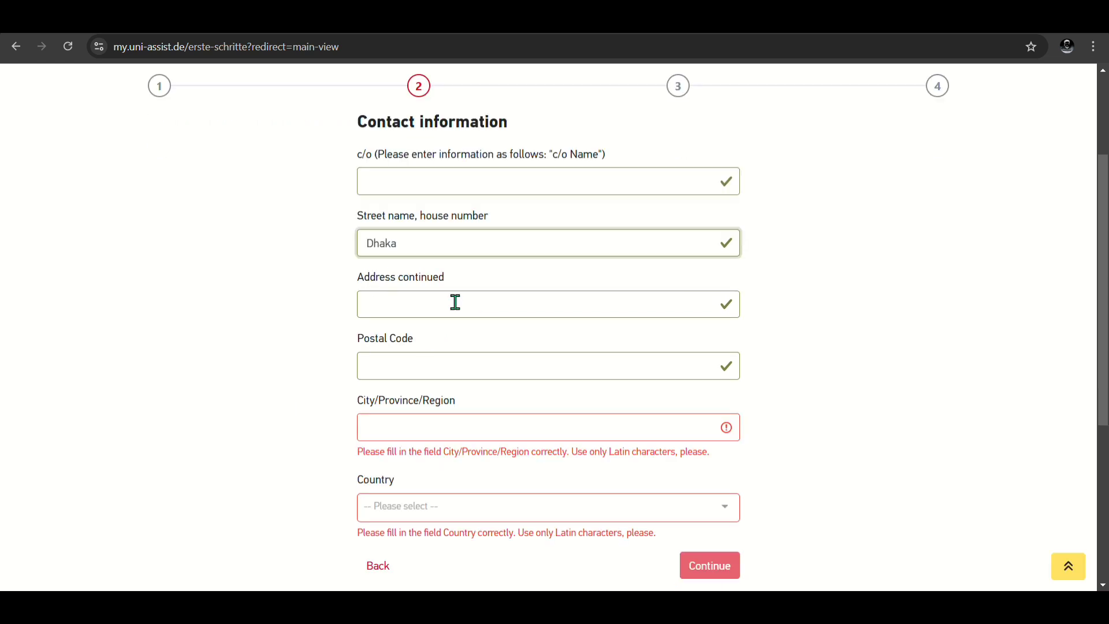
left_click(485, 351)
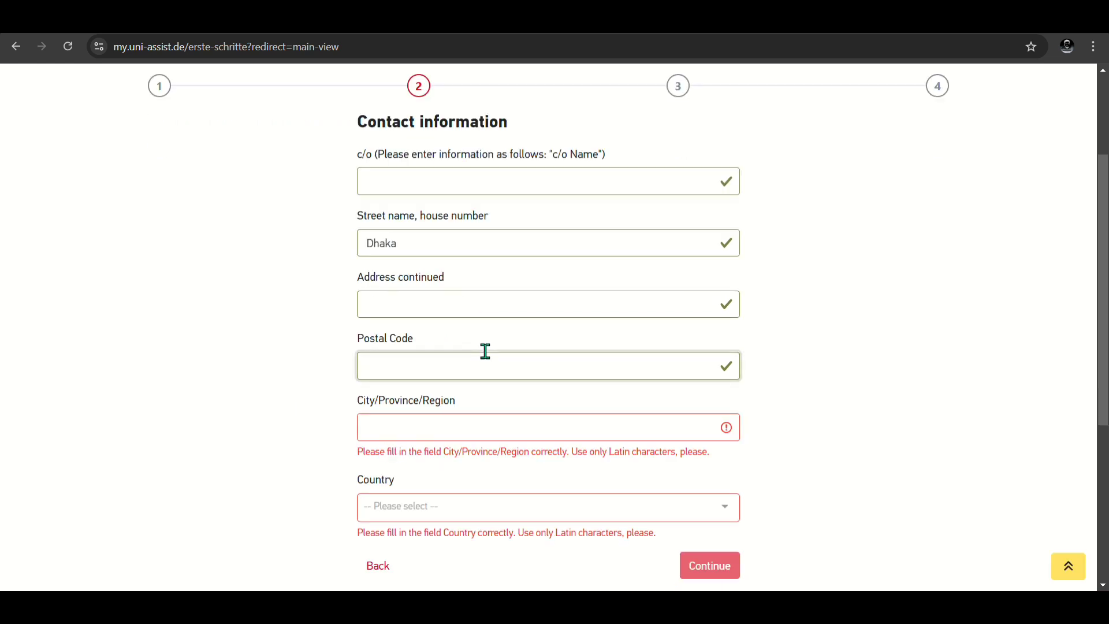
type("1212")
Step: Fill in the city, choose Bangladesh as the address country, and continue to step 3
scroll(287, 473, "down", 2)
left_click(457, 341)
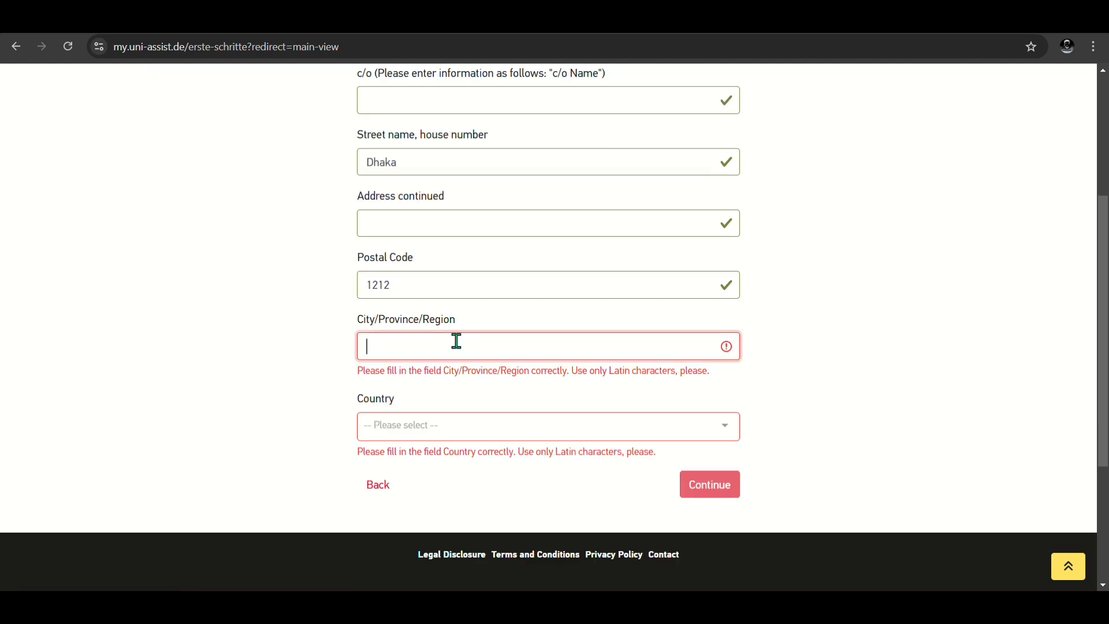
type("Dhaka")
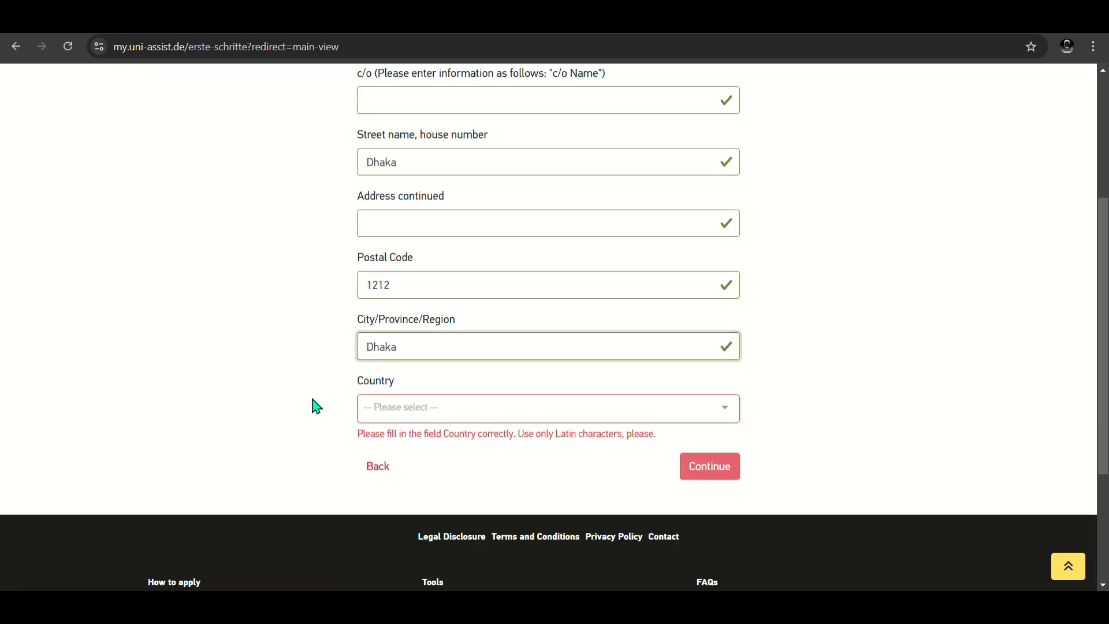
left_click(433, 413)
type("bang")
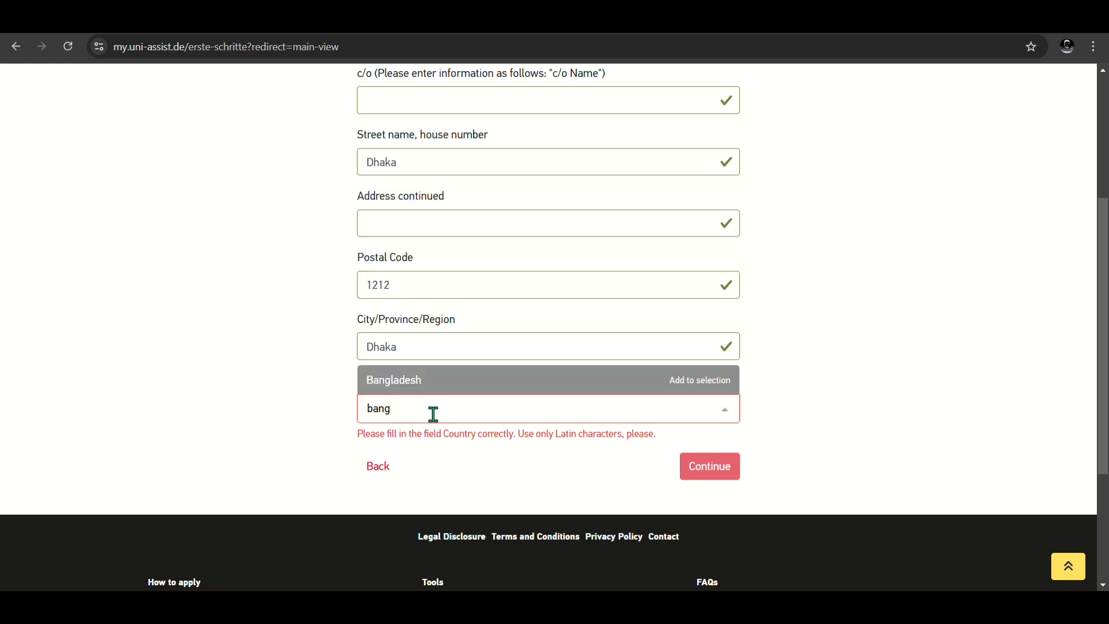
left_click(468, 394)
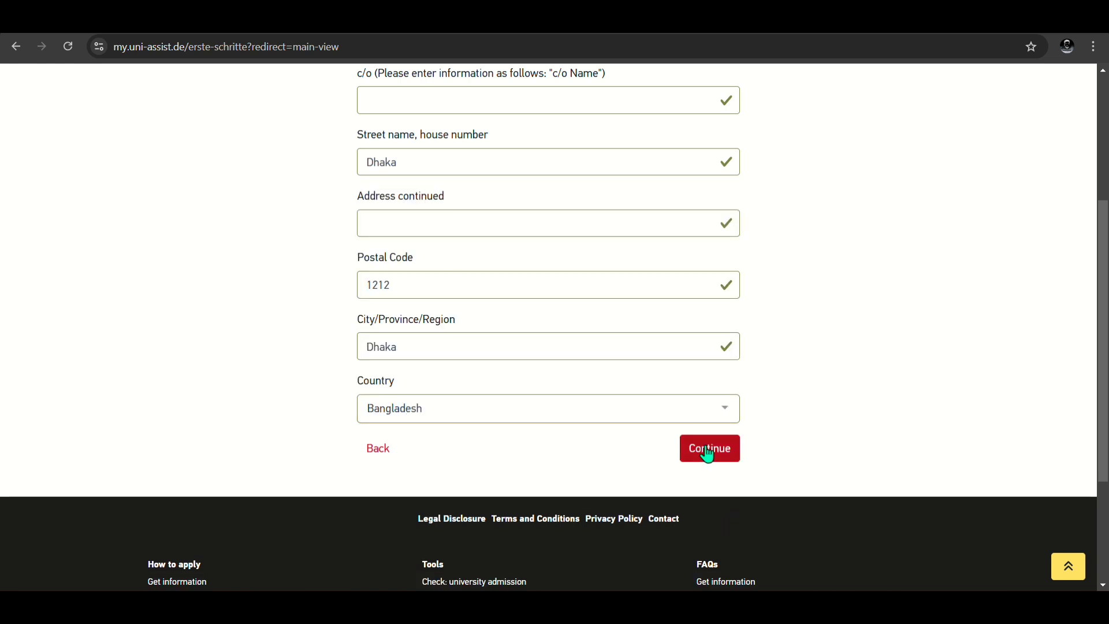
left_click(708, 451)
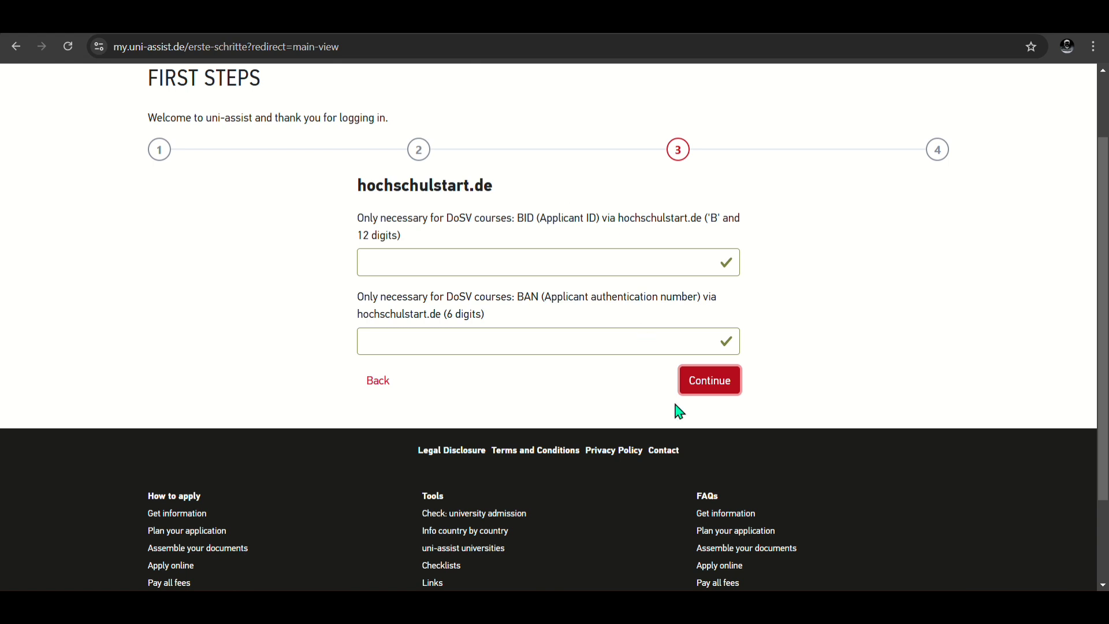
Step: Leave the optional BID and BAN fields empty and continue to Educational history
left_click(724, 397)
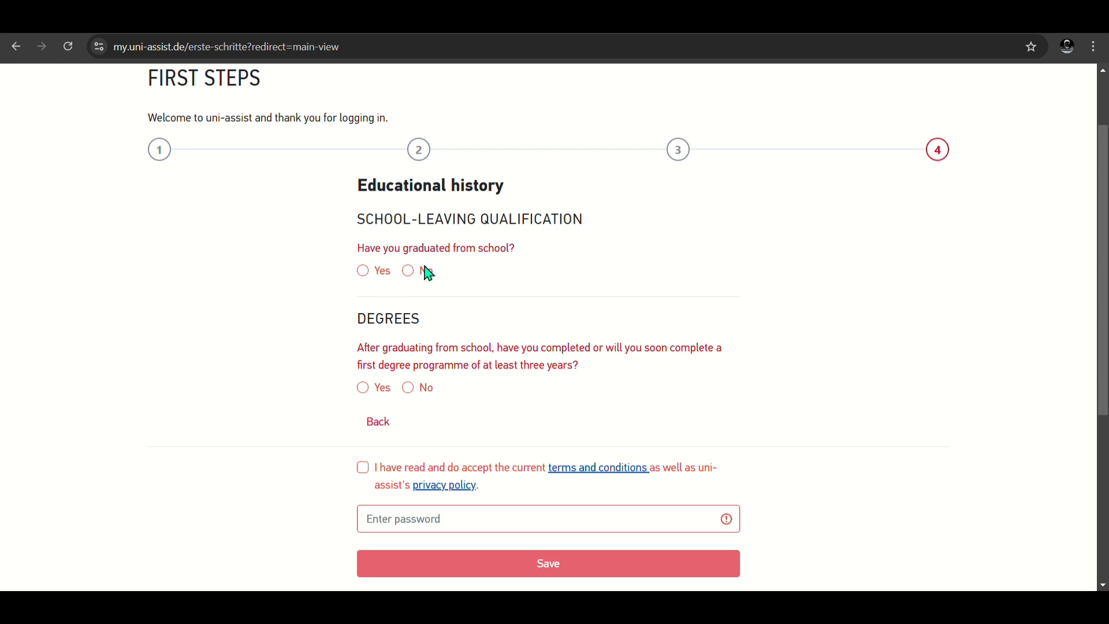
Step: Record school graduation in Bangladesh with a Higher Secondary Certificate Examination, answering No to Feststellungsprüfung
left_click(364, 272)
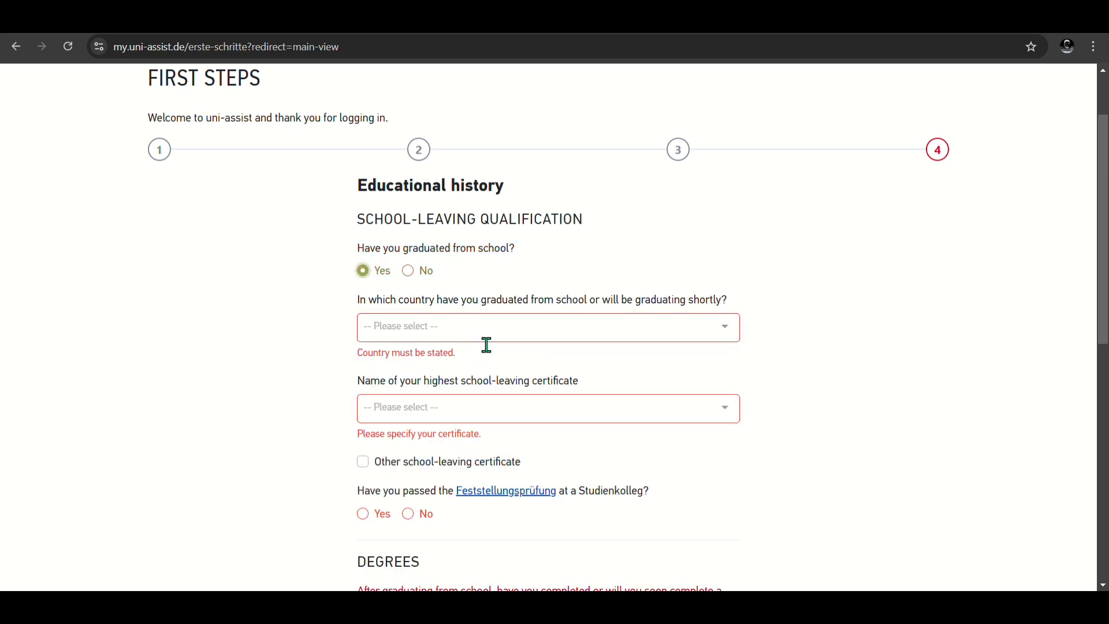
left_click(473, 329)
type("ban")
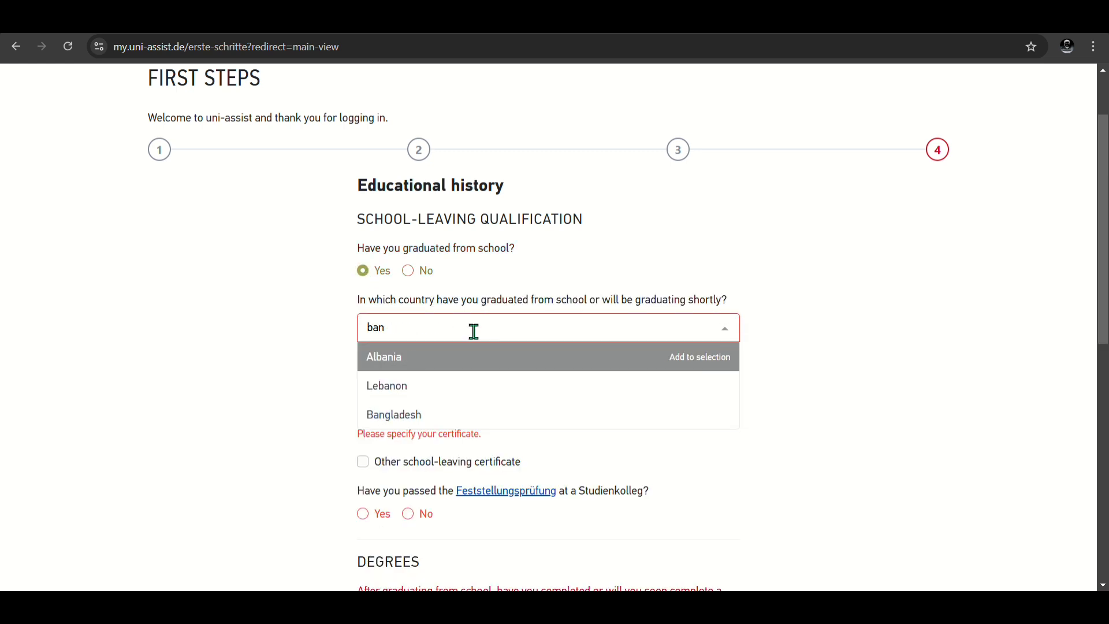
left_click(436, 415)
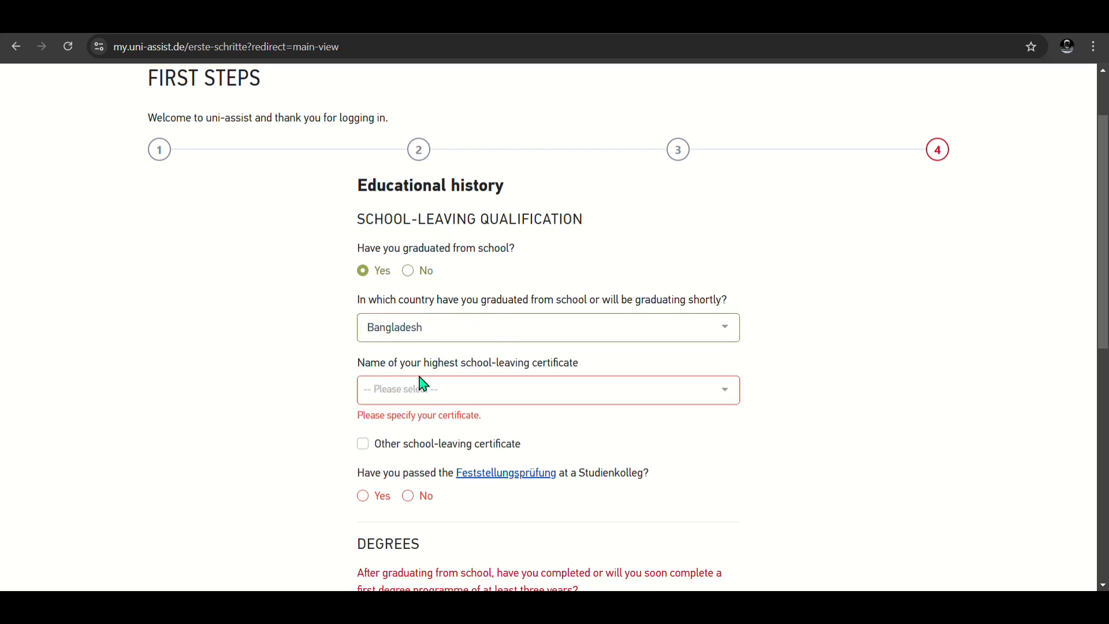
left_click(482, 400)
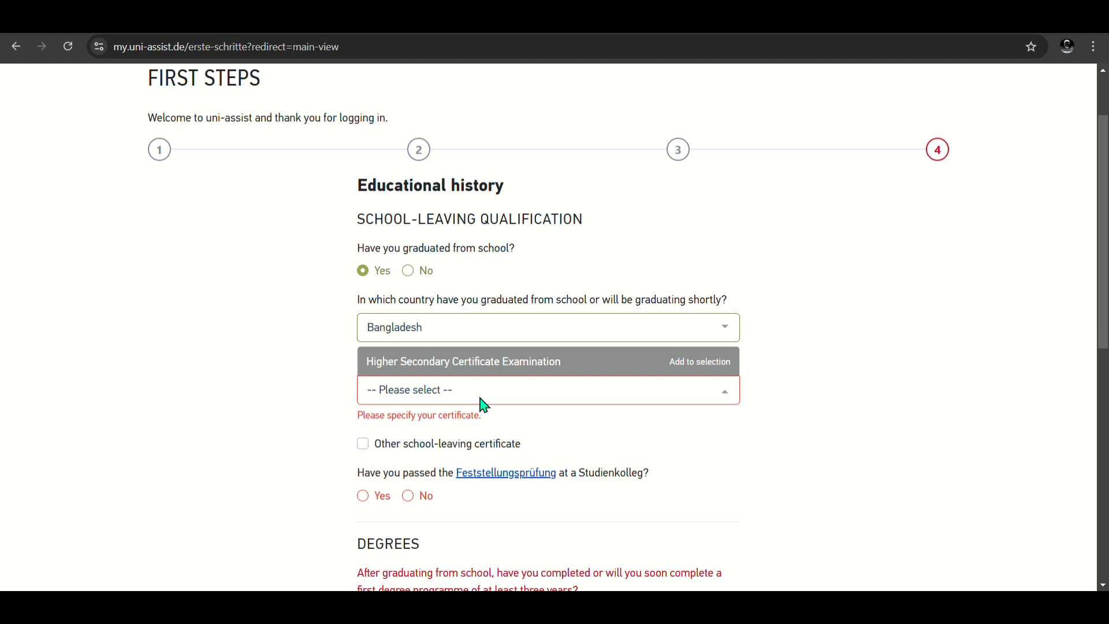
left_click(522, 365)
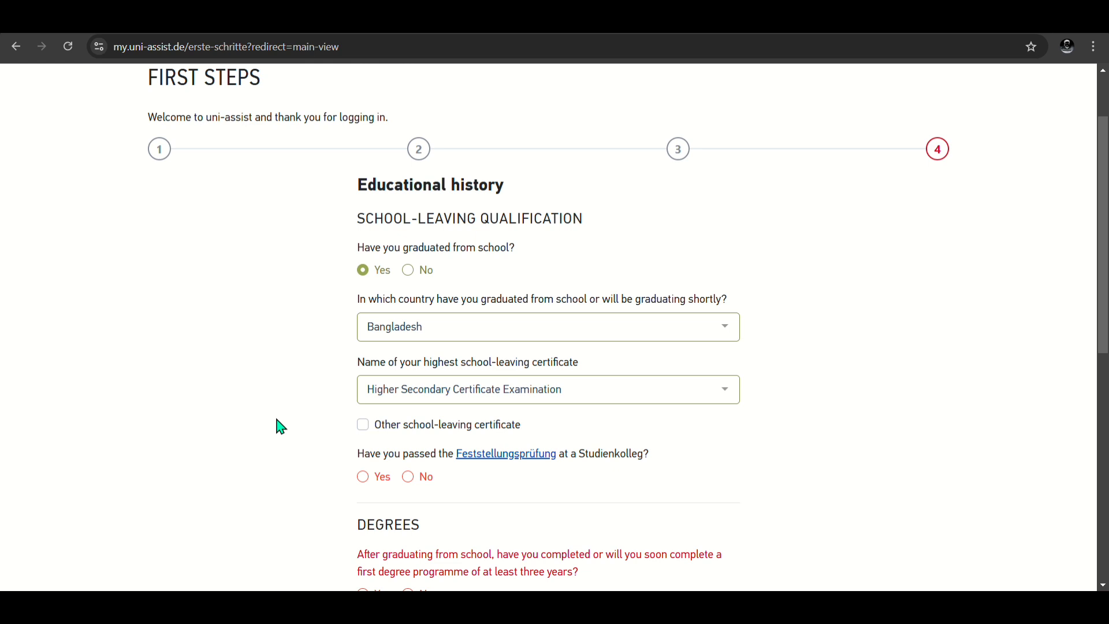
scroll(430, 379, "down", 3)
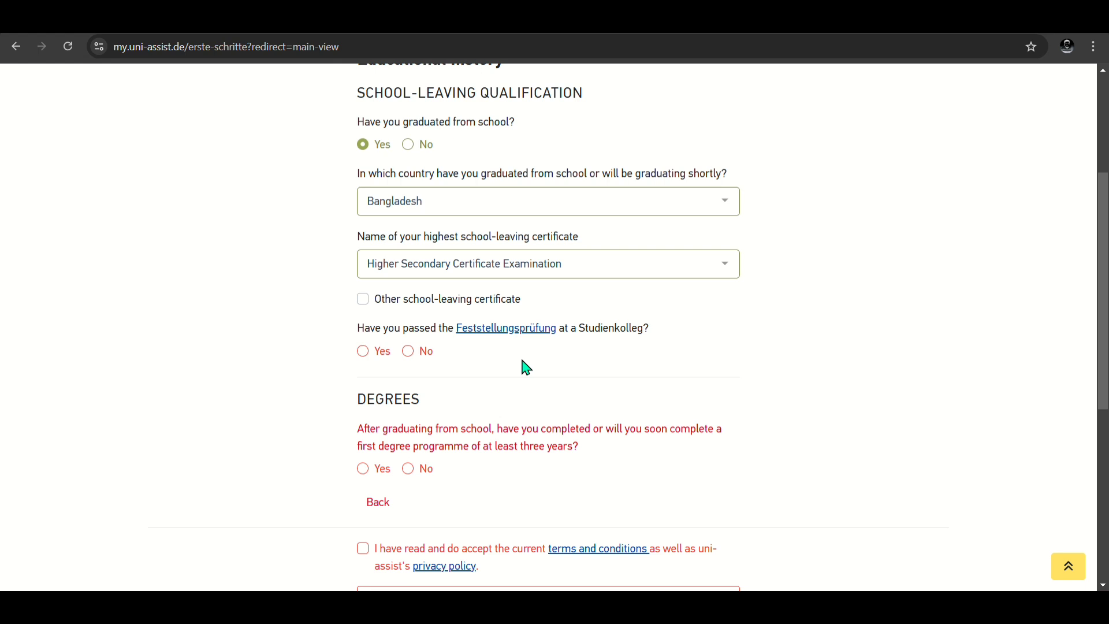
left_click(415, 355)
scroll(414, 358, "down", 2)
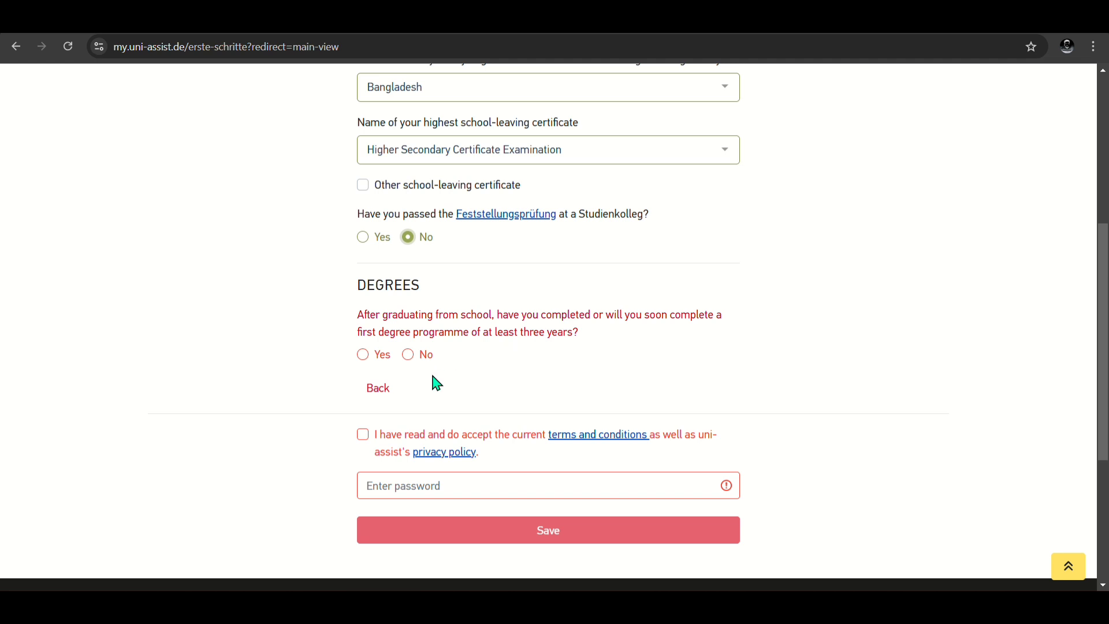
Step: Answer No to the first-degree question
left_click(373, 358)
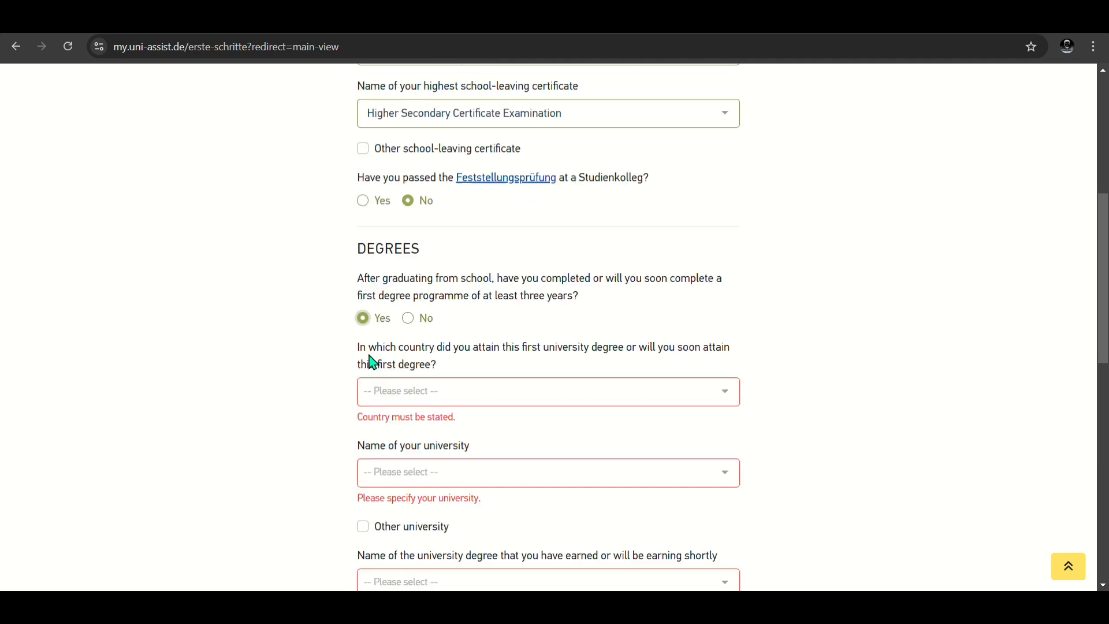
scroll(393, 381, "down", 1)
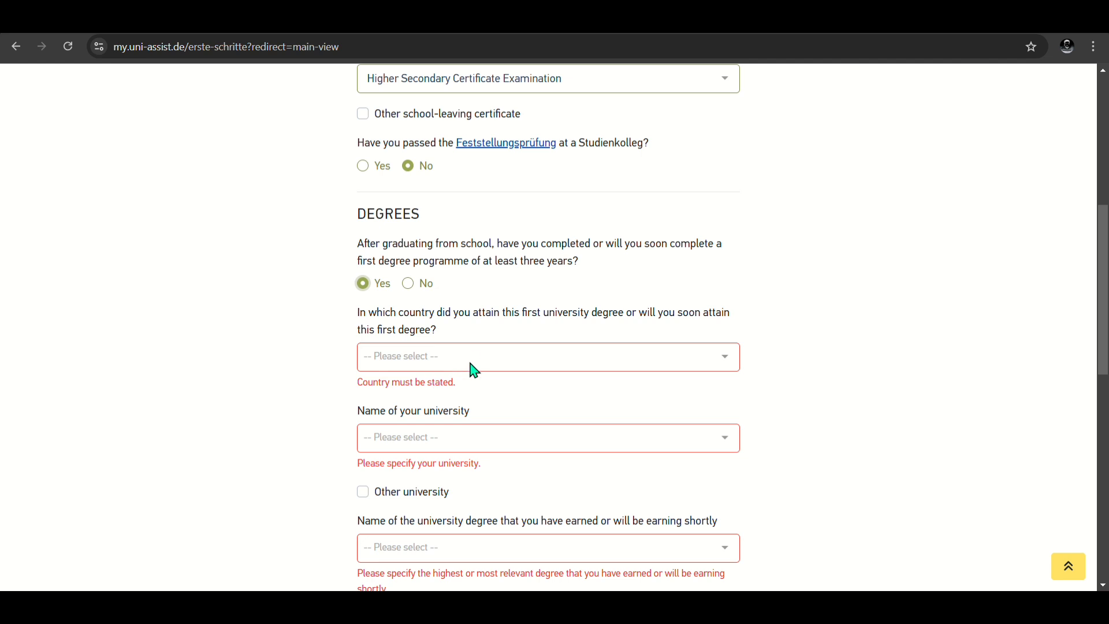
left_click(410, 289)
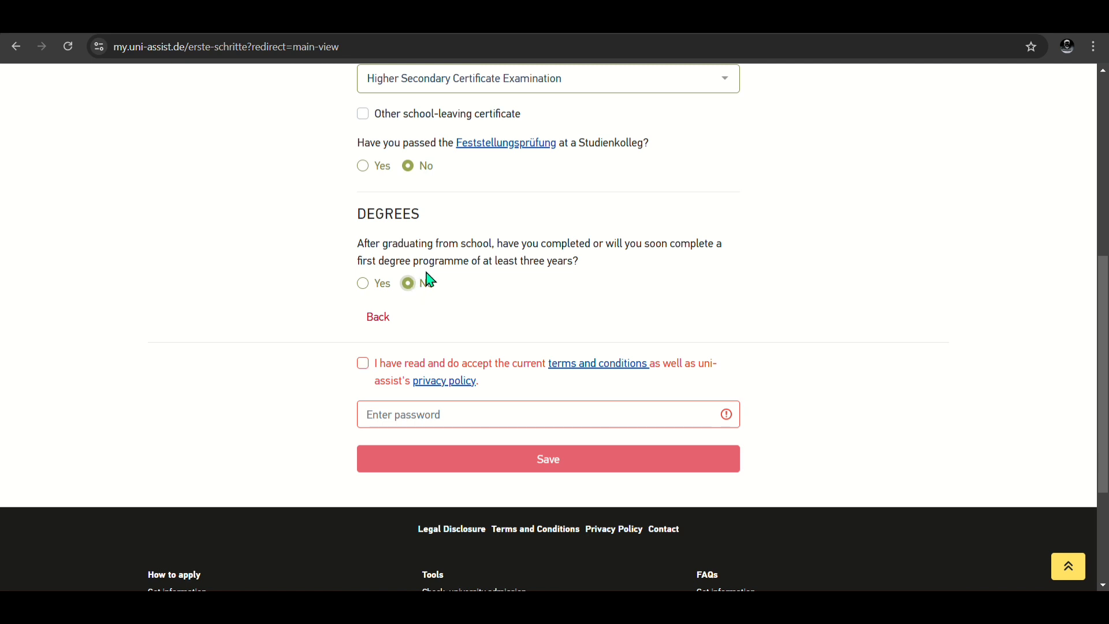
Step: Accept the terms and privacy policy and enter the account password
left_click(371, 375)
left_click(496, 414)
type("••••••")
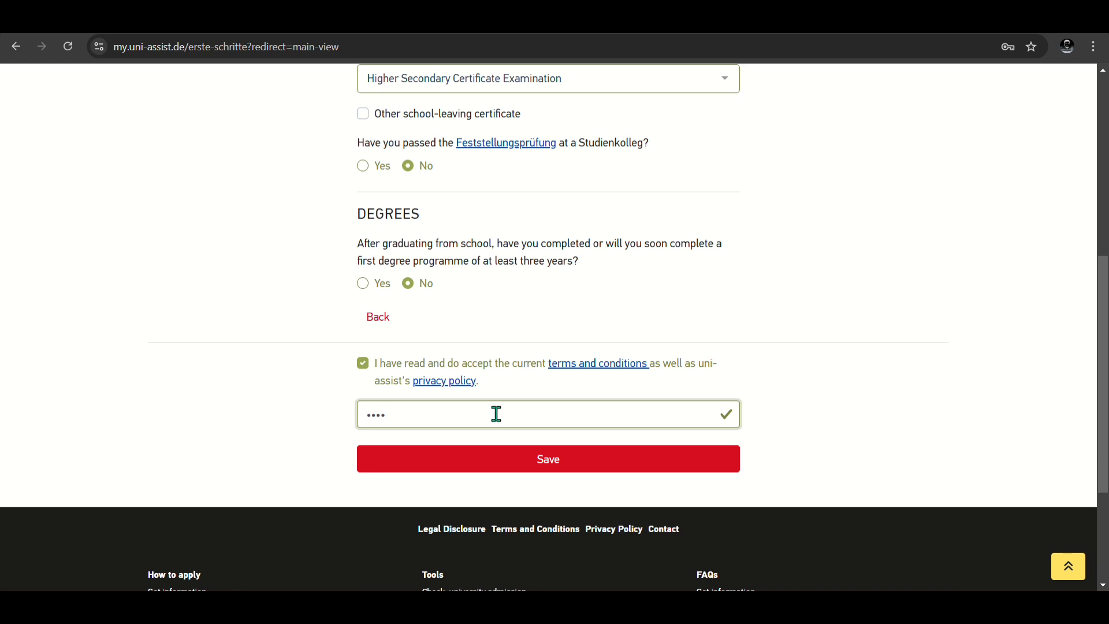
type("••••")
Step: Save the First Steps data and dismiss the Your New Inbox notice
left_click(522, 475)
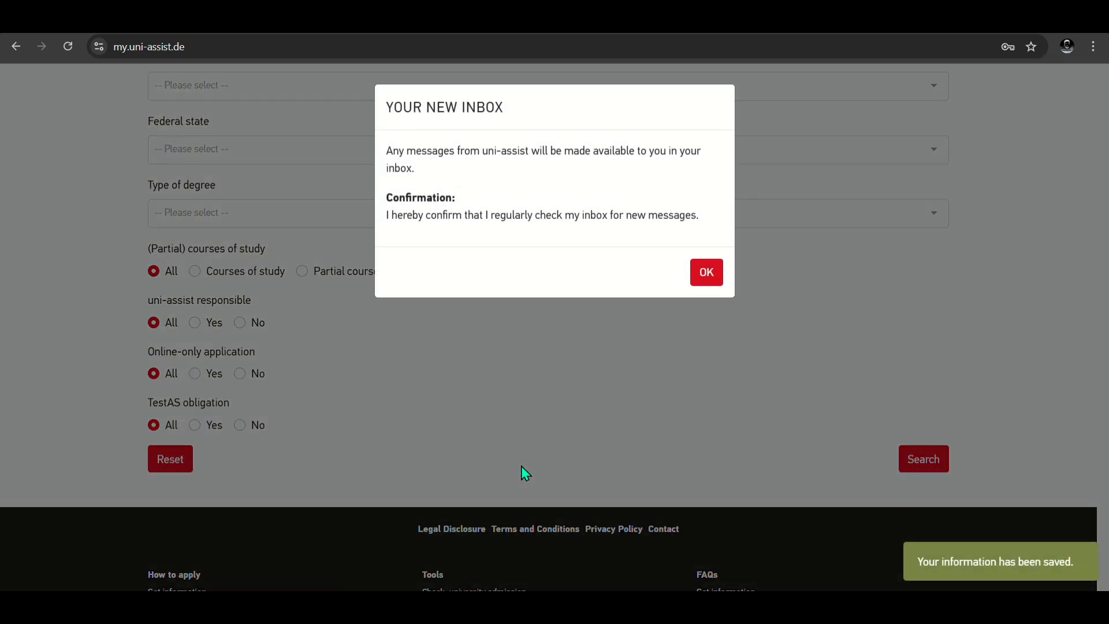
left_click(706, 274)
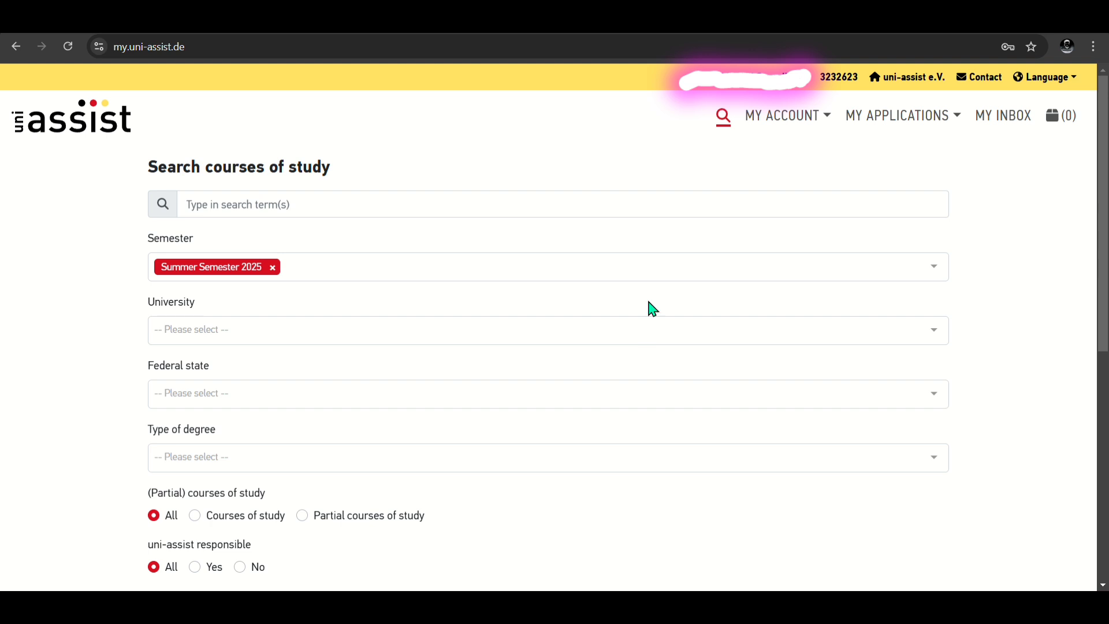
scroll(577, 320, "down", 1)
scroll(577, 324, "down", 2)
scroll(576, 324, "up", 2)
Step: Open the University filter list on the course search page and close it unchanged
left_click(429, 331)
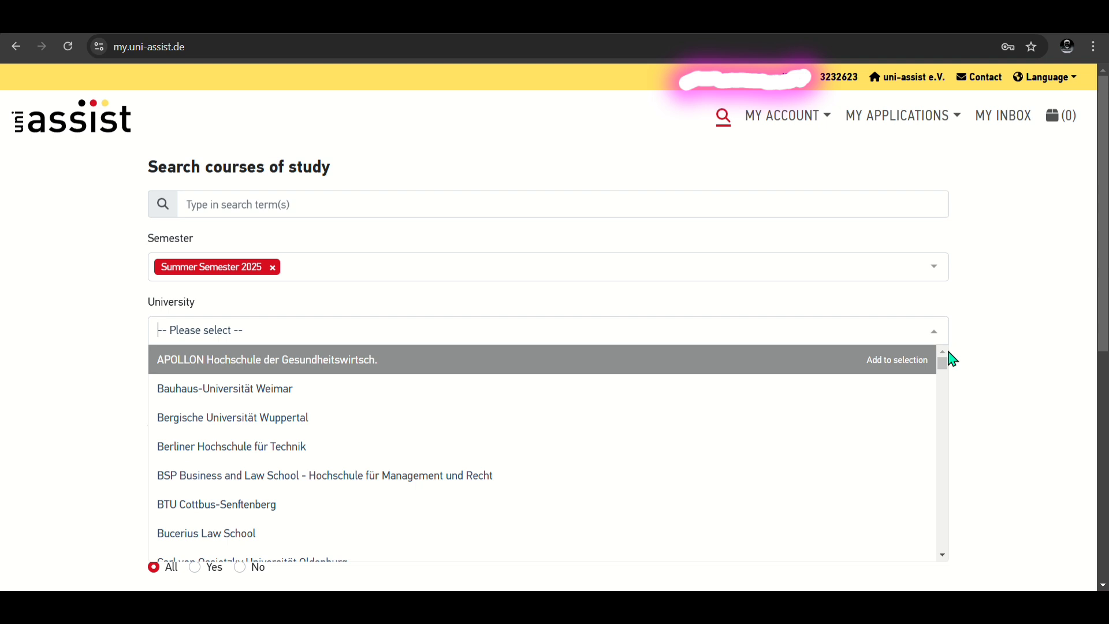
left_click(934, 337)
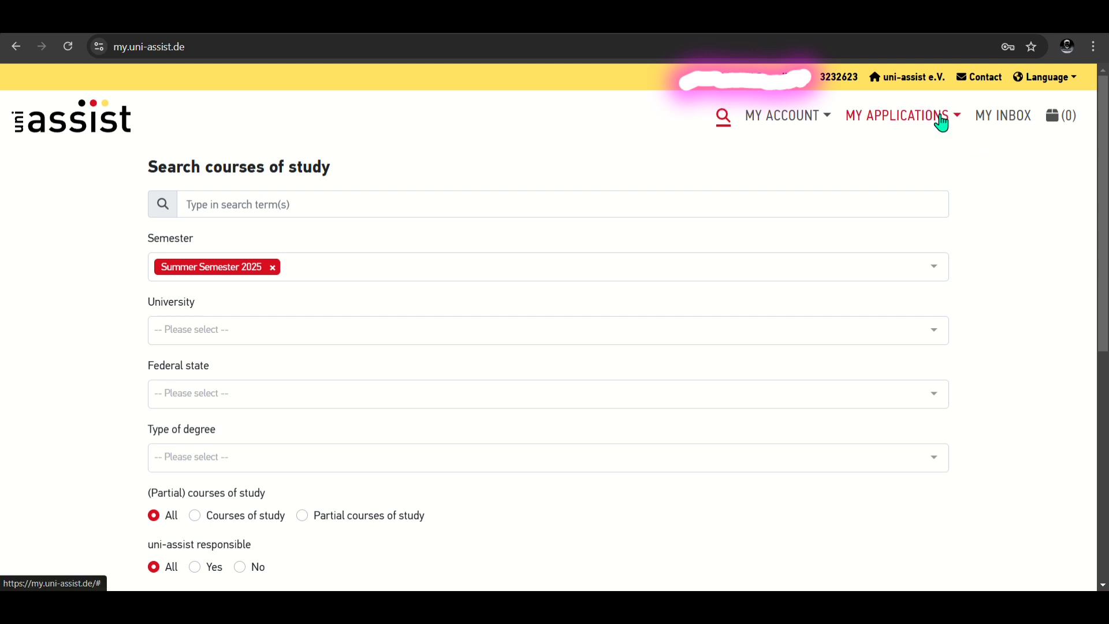
scroll(1022, 296, "down", 4)
scroll(1022, 297, "up", 4)
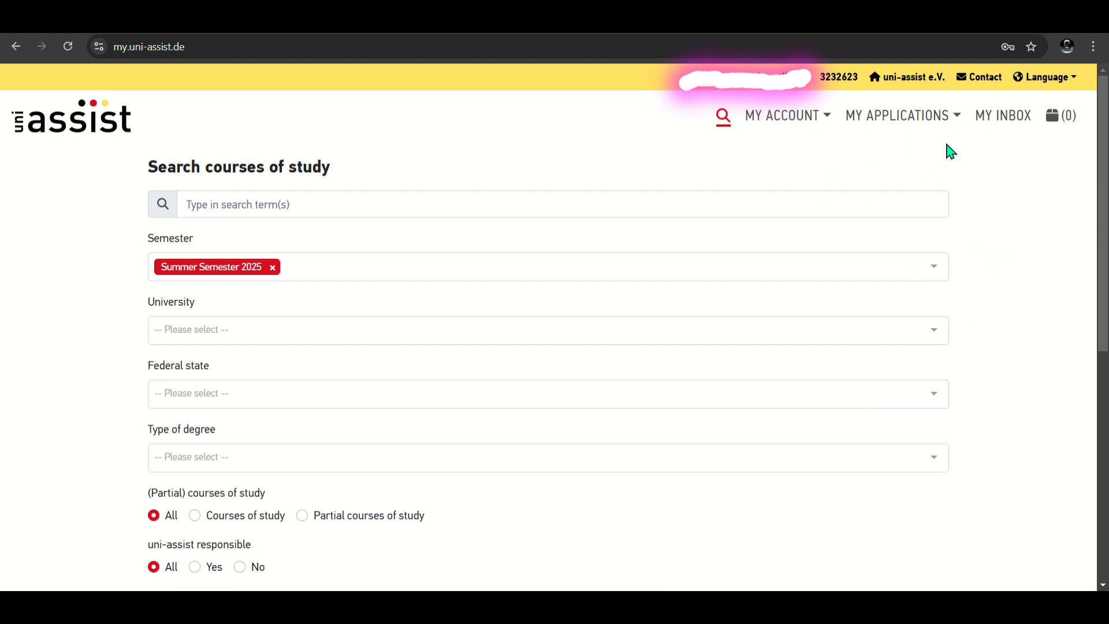
Step: Browse the MY ACCOUNT and MY APPLICATIONS menus and open Application overview
left_click(822, 119)
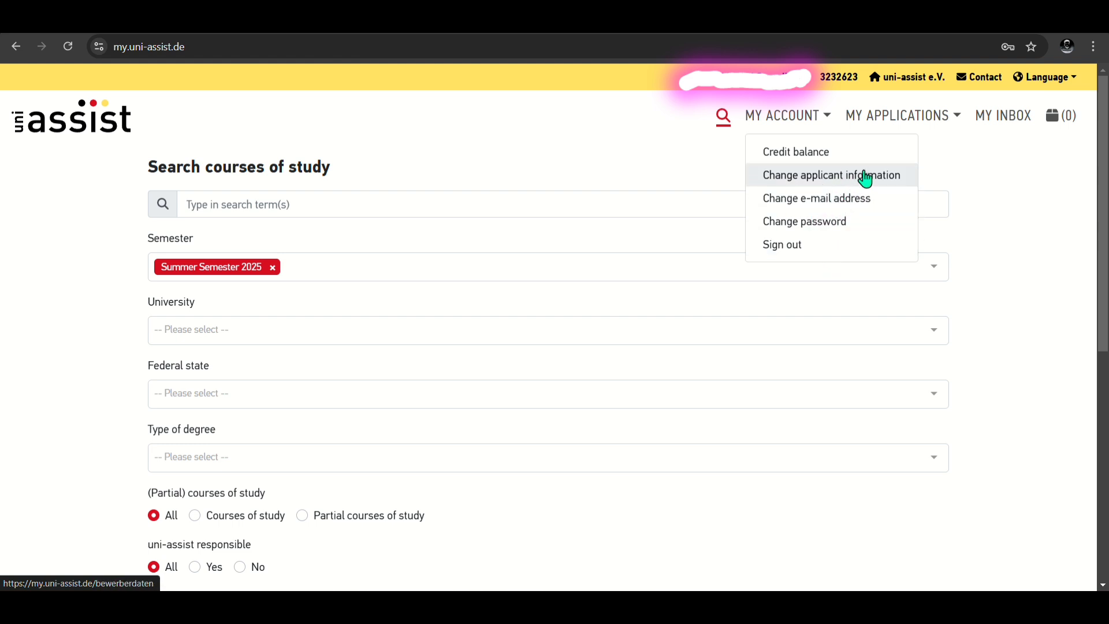
left_click(899, 128)
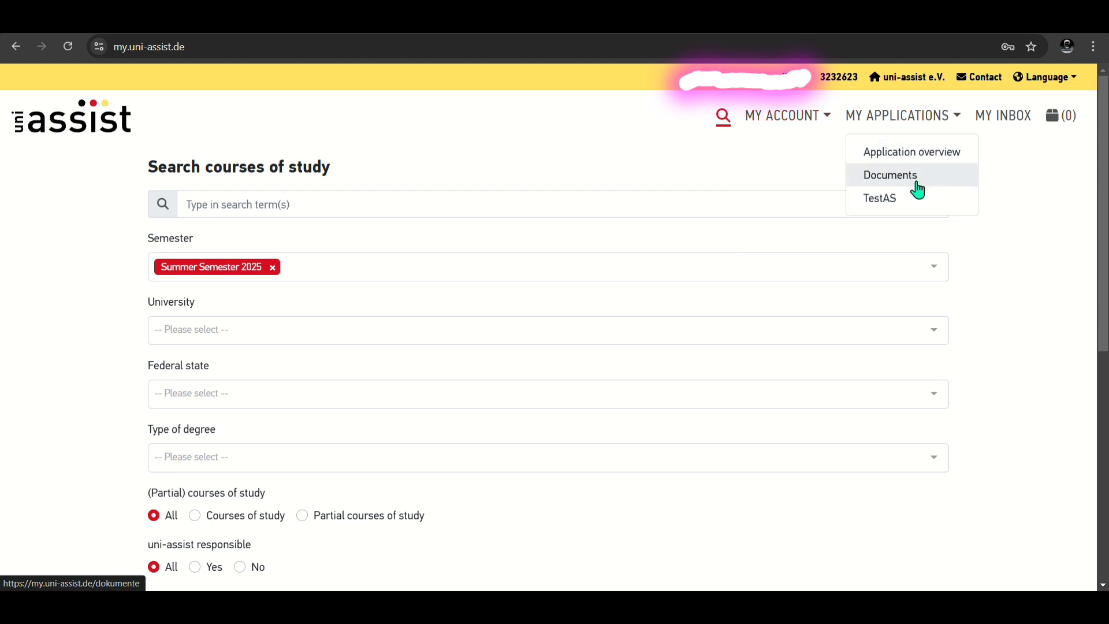
left_click(957, 161)
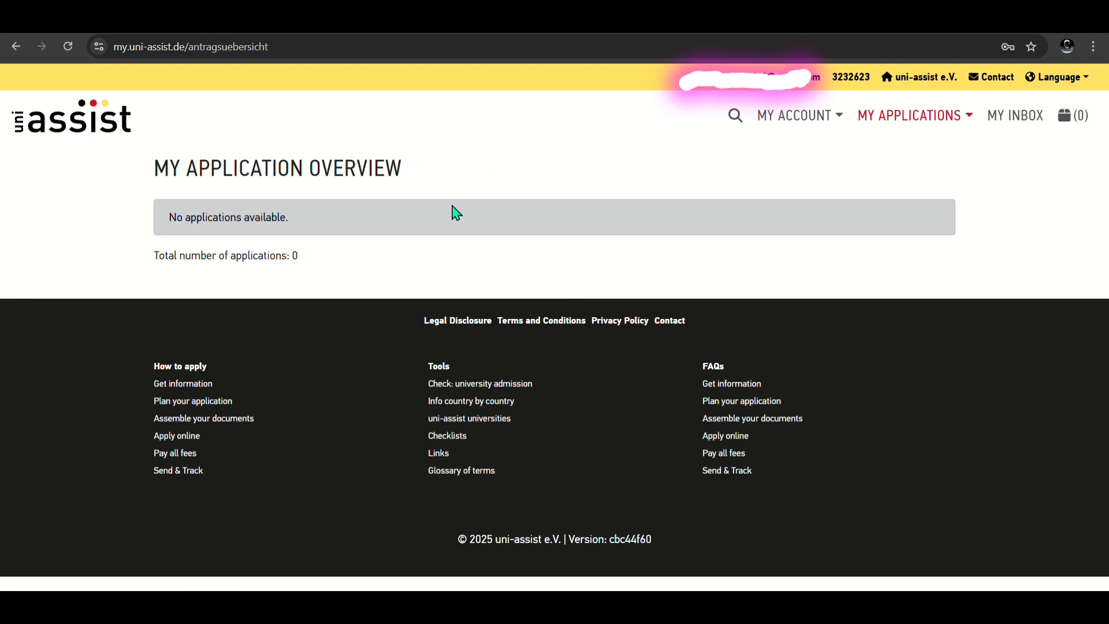
Step: Visit My Documents under MY APPLICATIONS, then go to MY INBOX
left_click(896, 118)
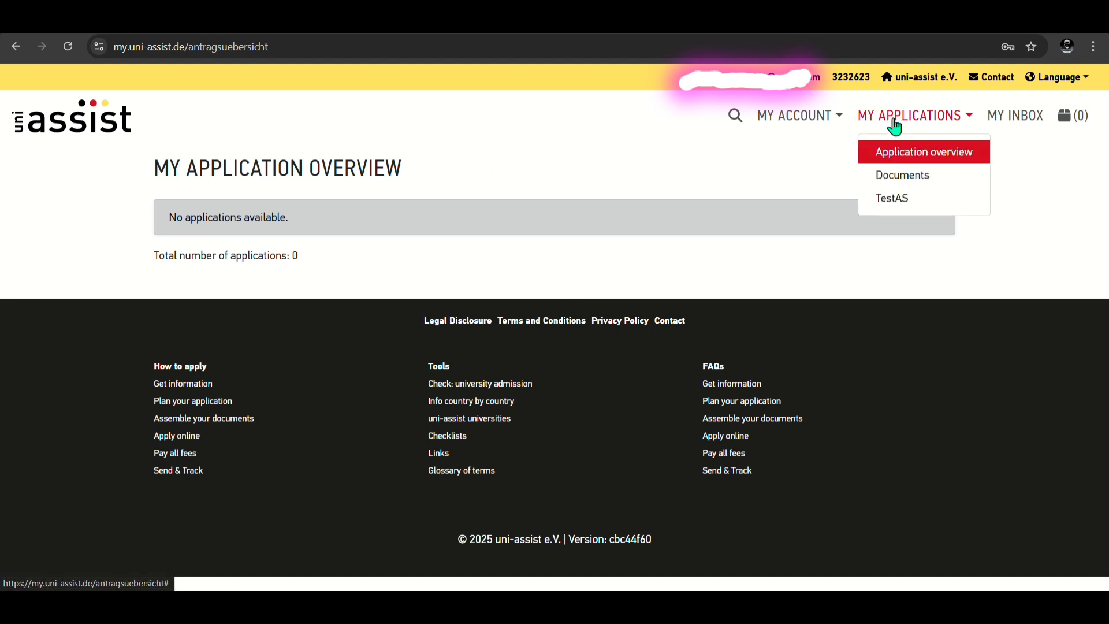
left_click(891, 186)
scroll(641, 330, "down", 3)
scroll(641, 330, "up", 2)
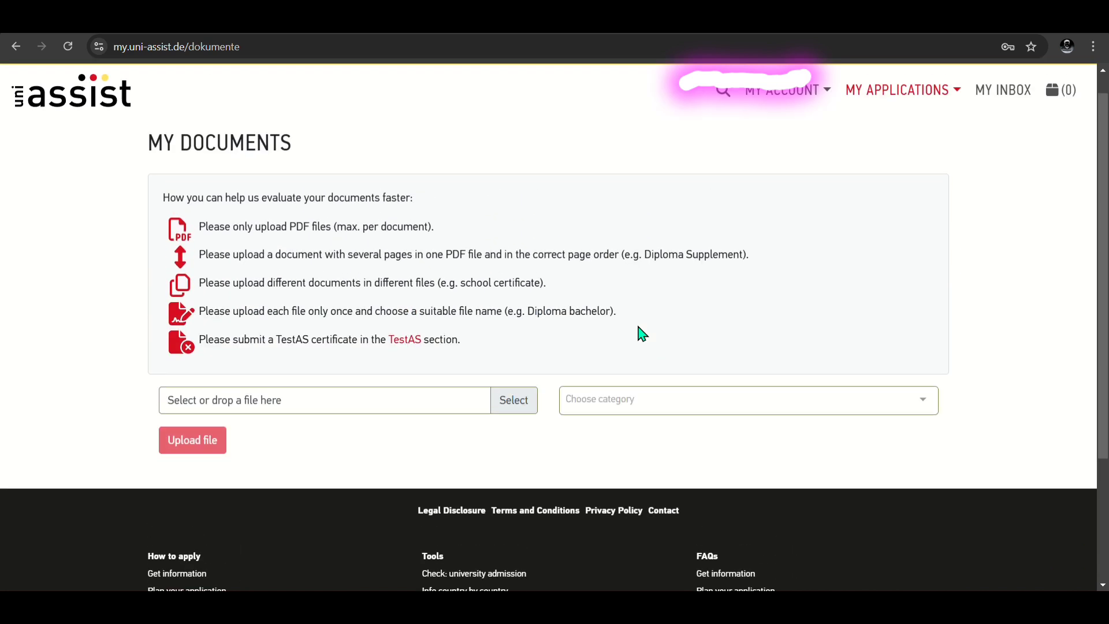
scroll(639, 327, "up", 1)
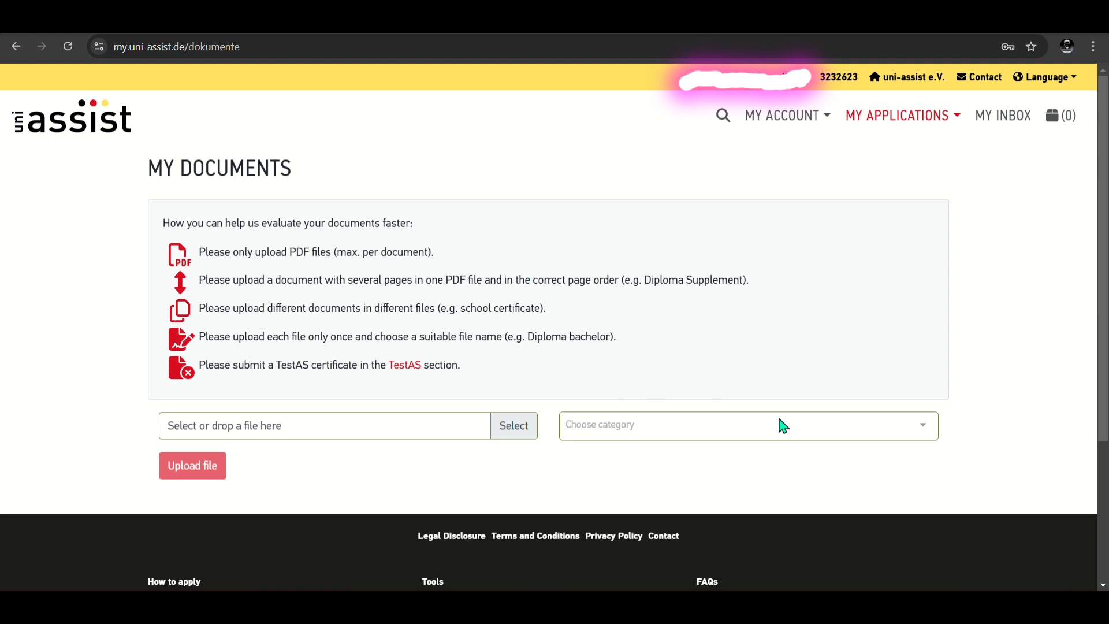
left_click(999, 128)
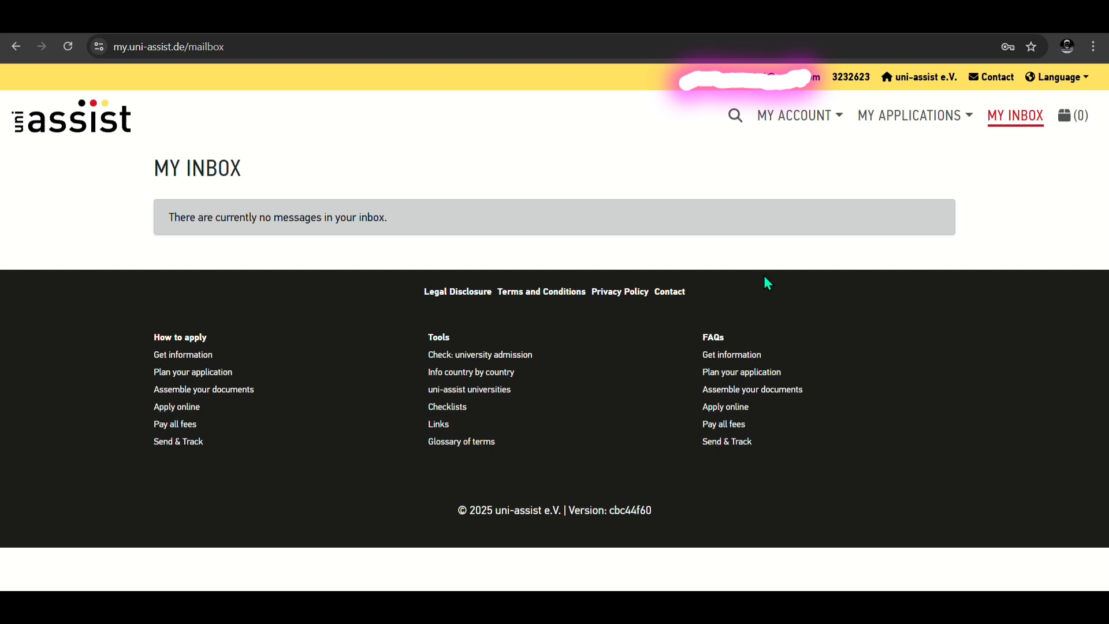
Step: Sign out of the uni-assist account via the MY ACCOUNT menu, returning to the empty sign-in page
left_click(774, 119)
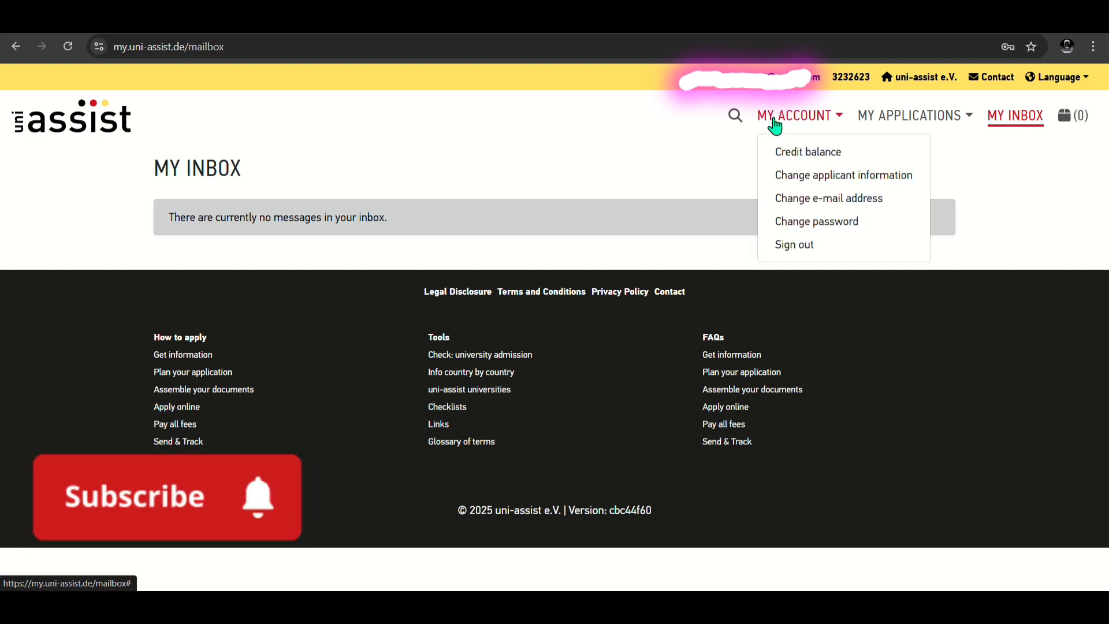
left_click(728, 140)
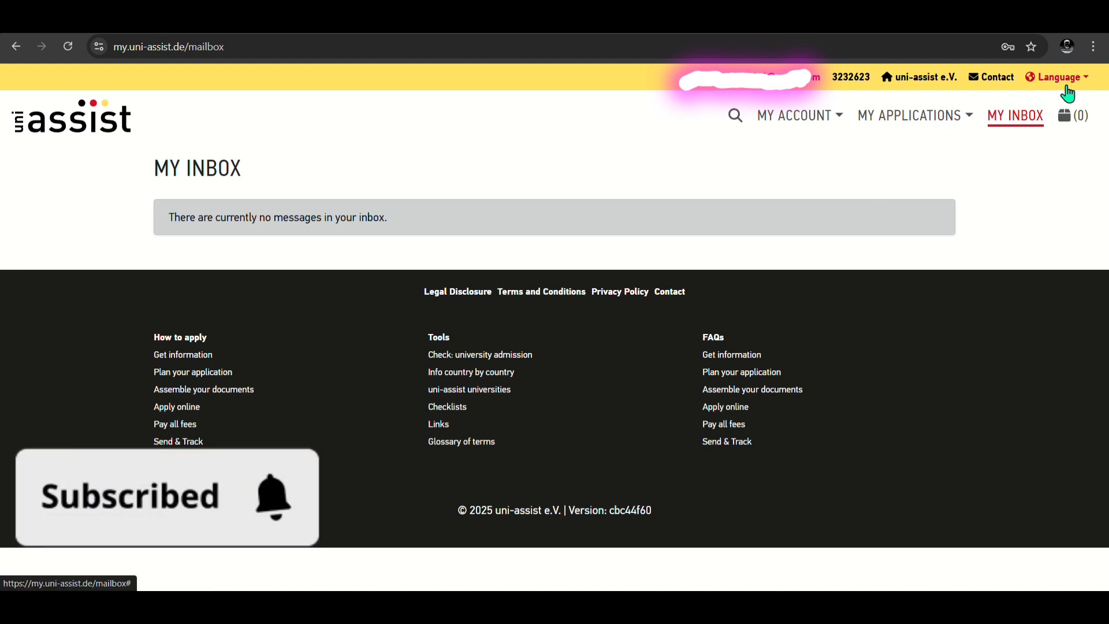
left_click(814, 123)
left_click(799, 243)
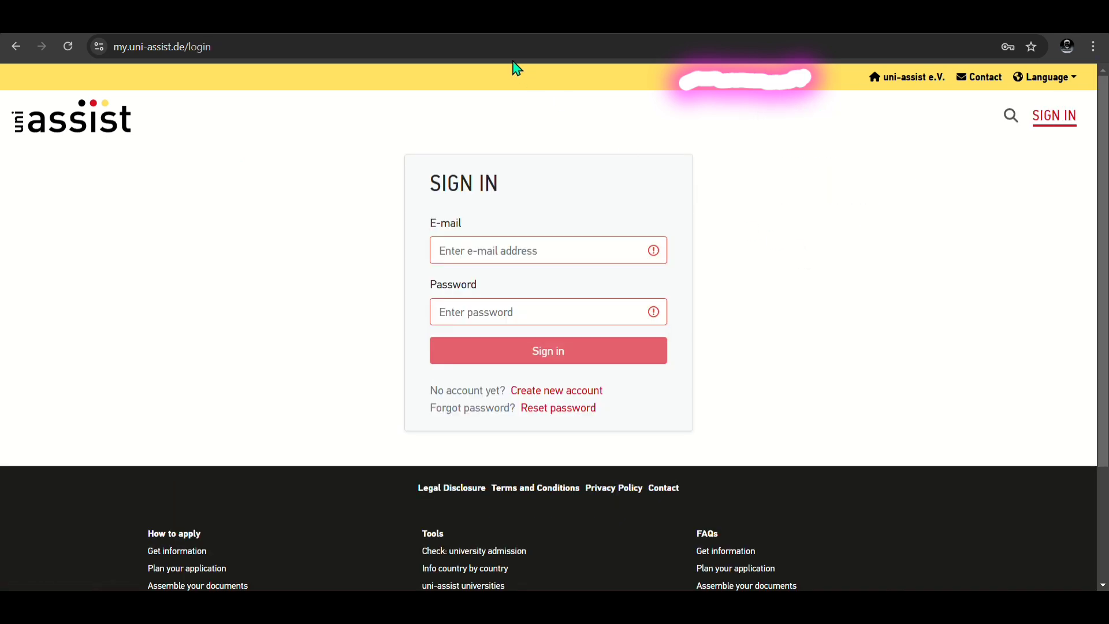